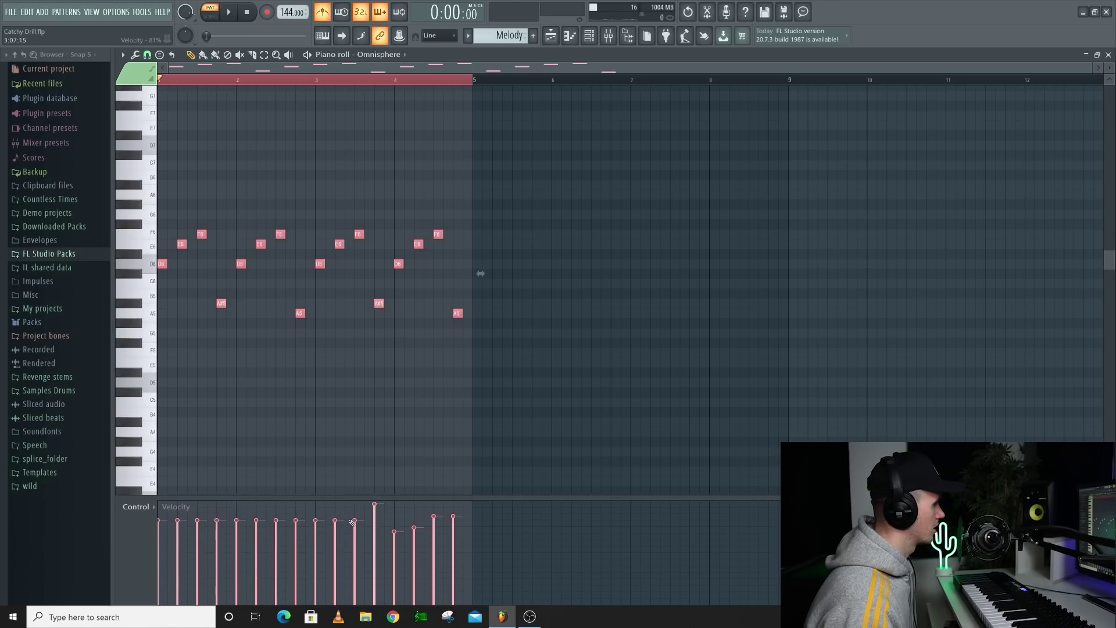
- Randomize the velocities of the Omnisphere melody notes with the velocity level at -22%, and play the pattern
key("alt+r")
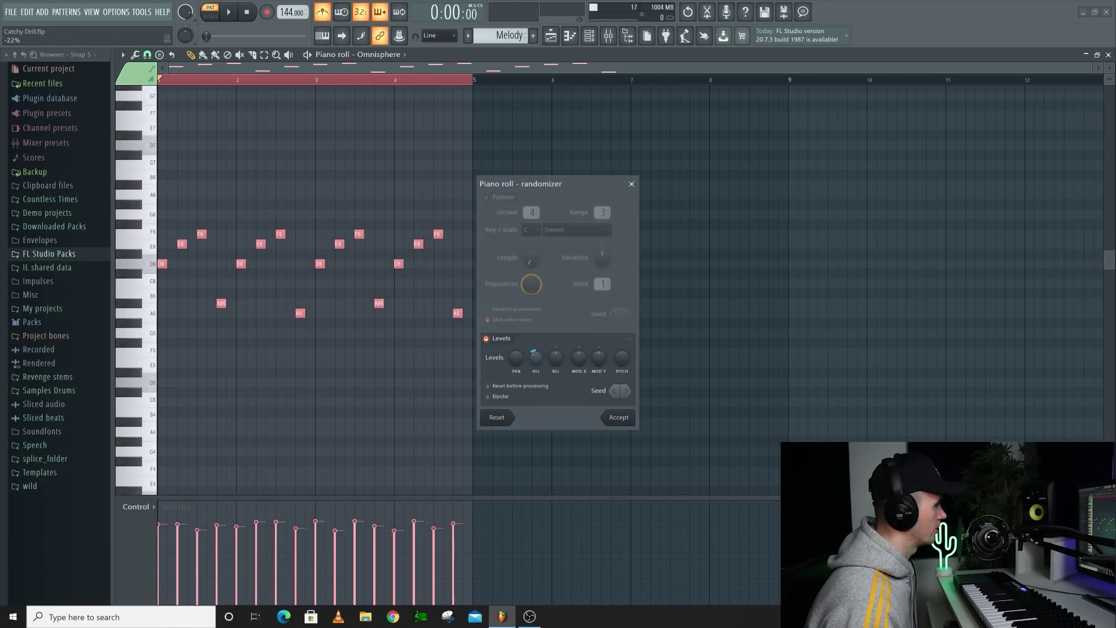
left_click(618, 417)
key("space")
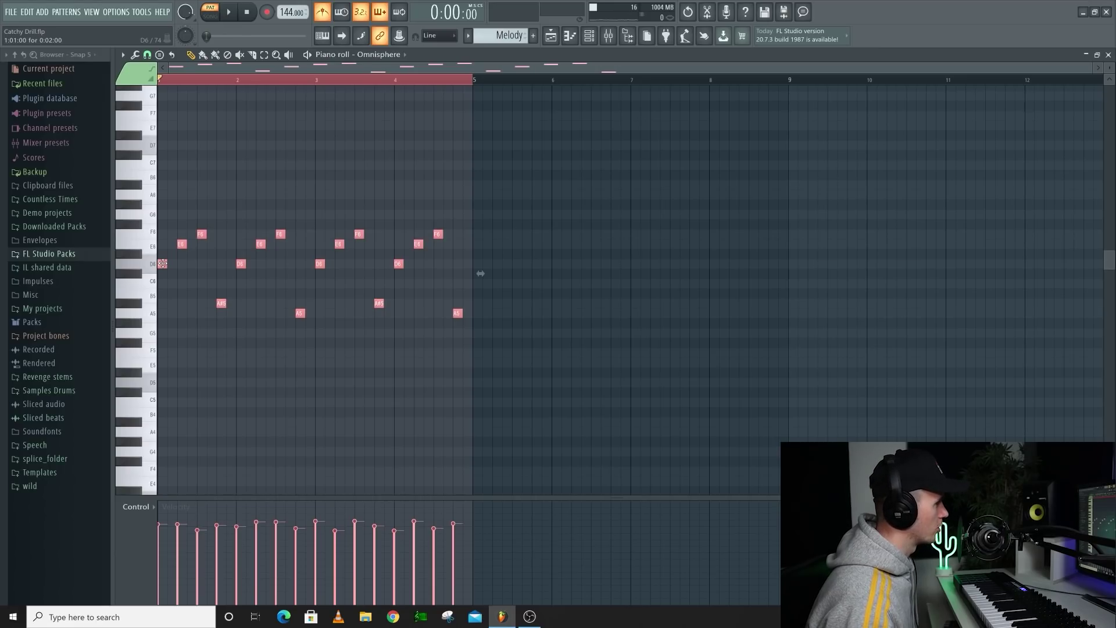
- Duplicate all melody notes one octave lower, deselect them, and play the doubled melody
key("ctrl+c")
key("ctrl+v")
key("ctrl+Down")
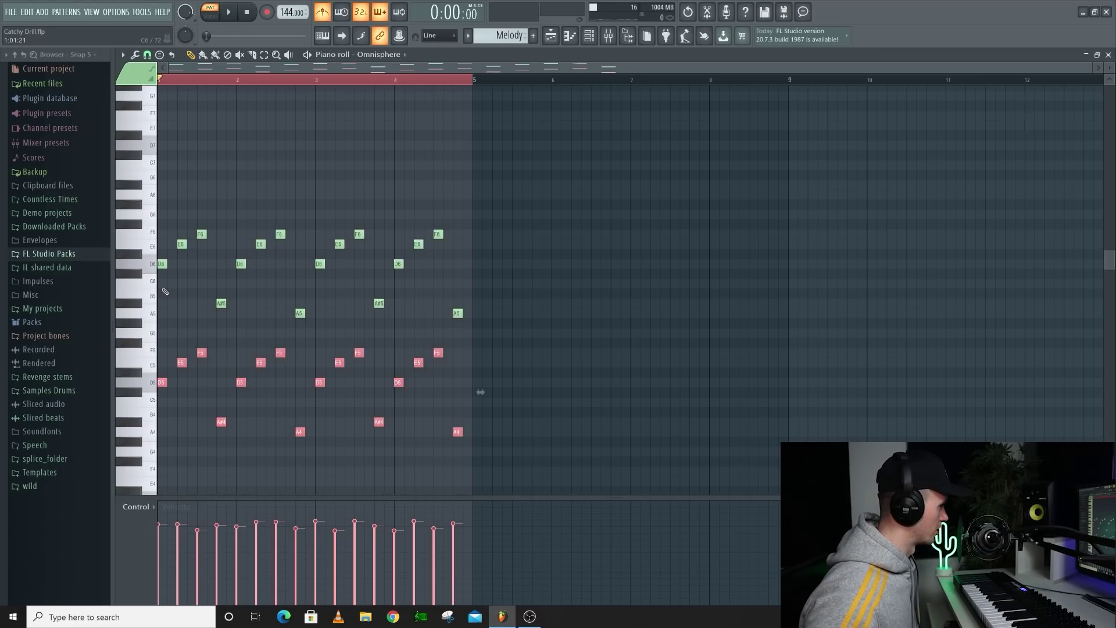
key("ctrl+d")
key("space")
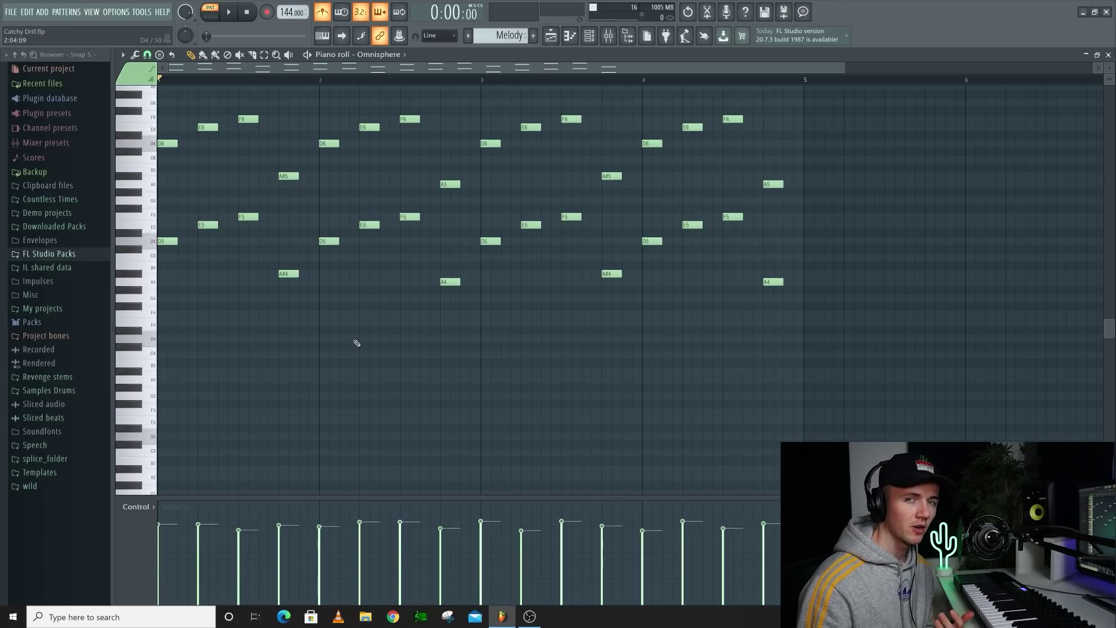
- Add short D3 and D4 bass notes at the start of bar 1 and check them by playing the pattern
scroll(195, 327, "down", 1)
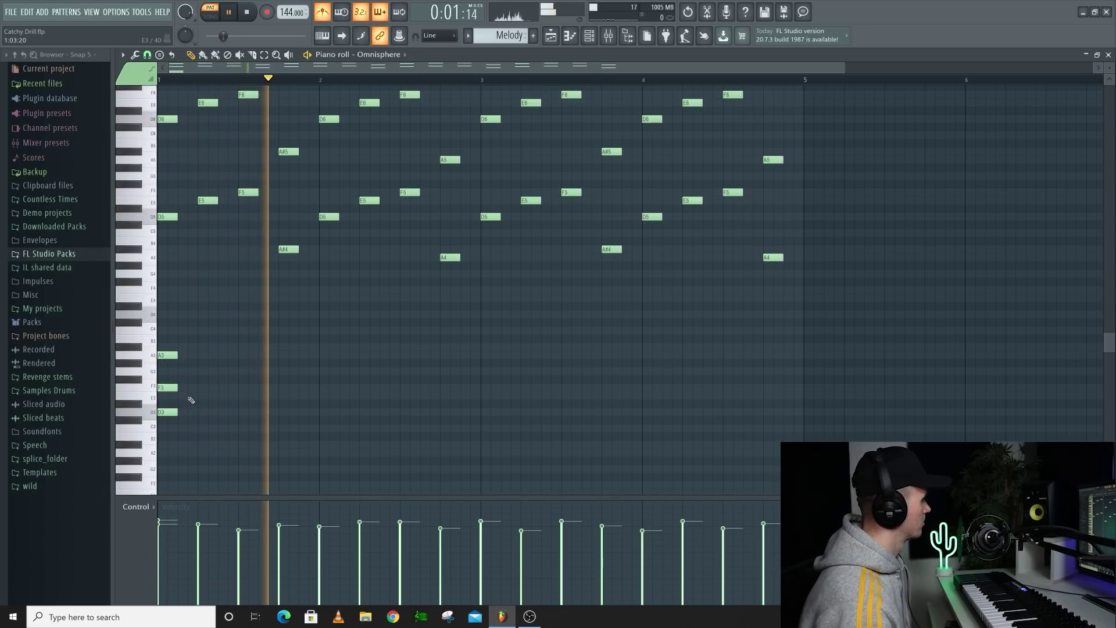
key("space")
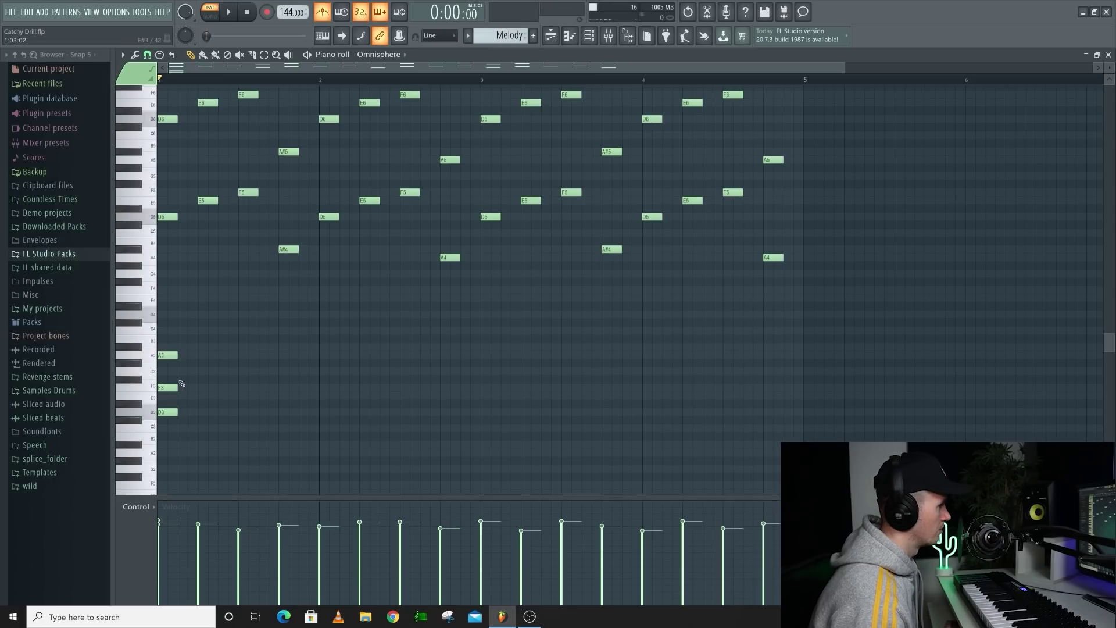
key("space")
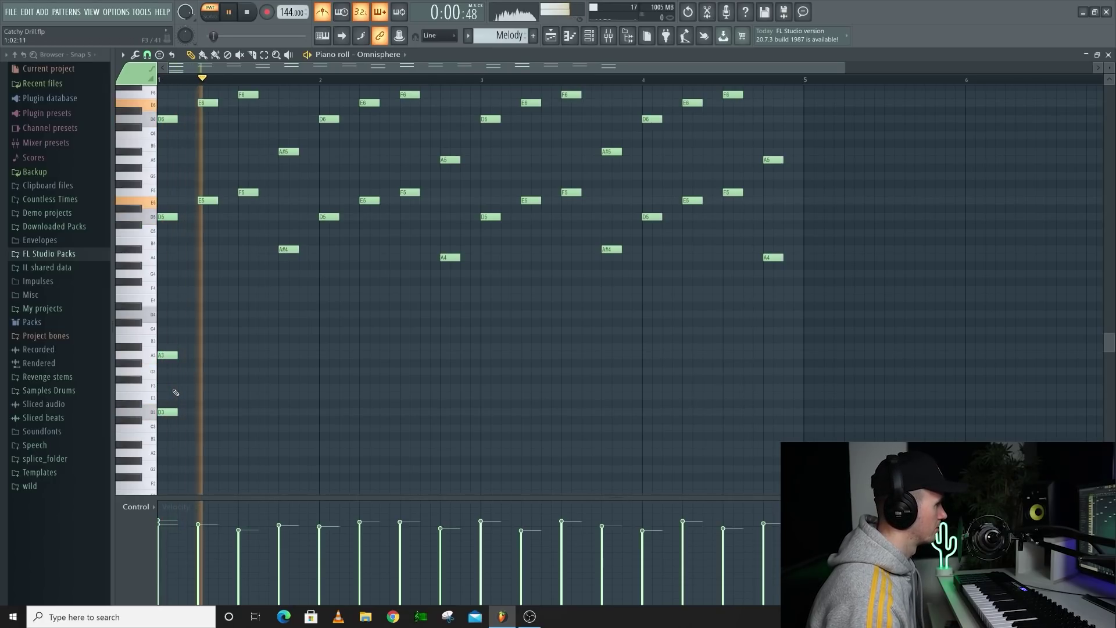
key("space")
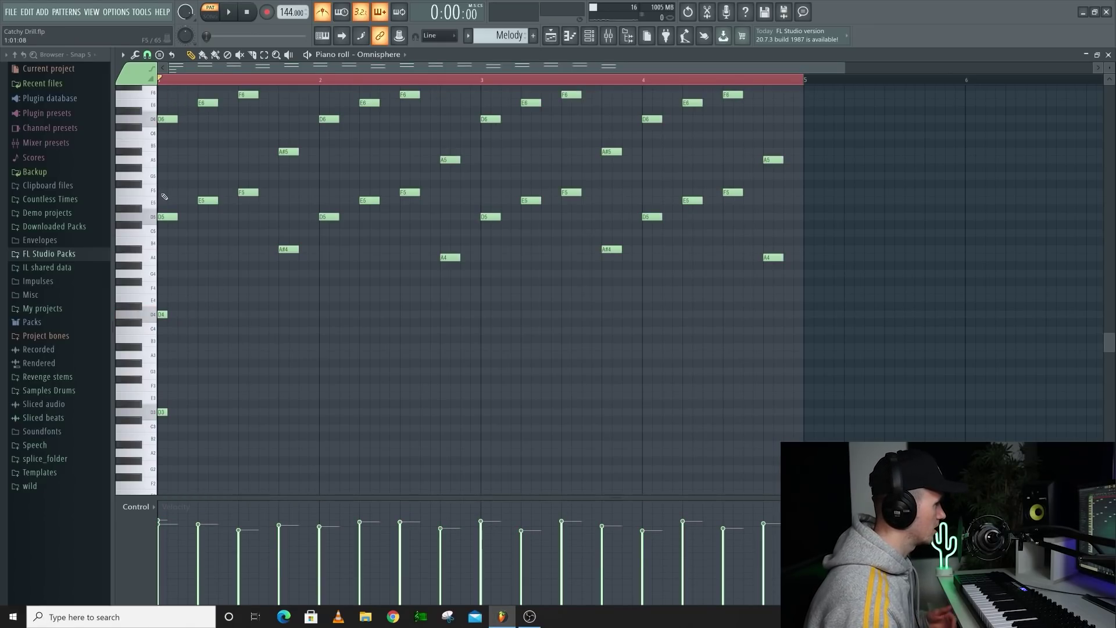
key("space")
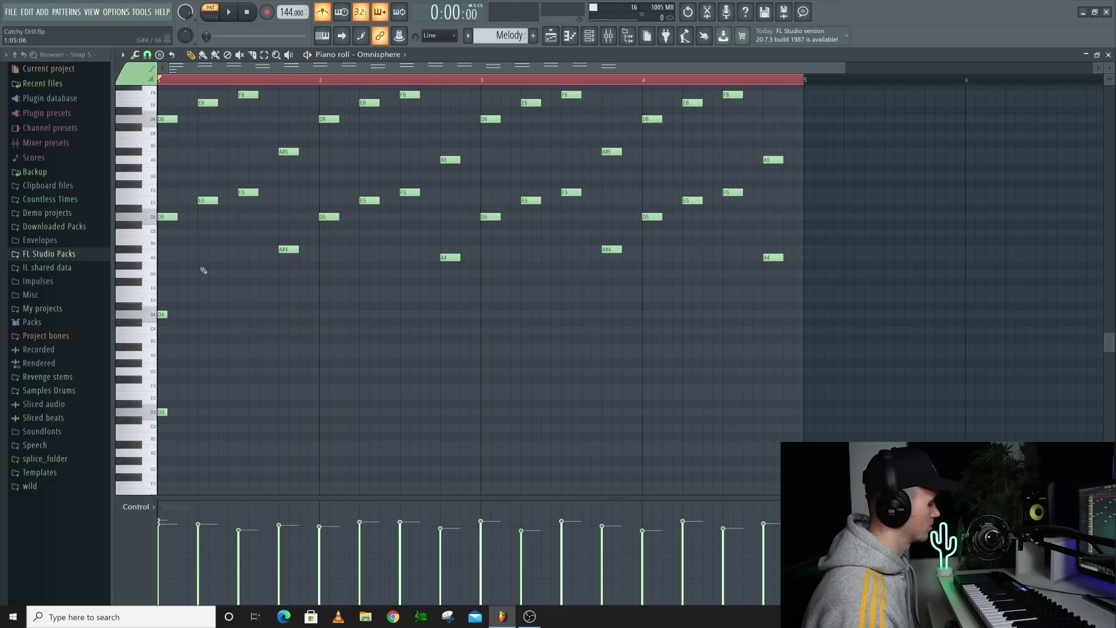
- Shorten all notes of the two upper melody layers to the length of the bass notes and play the result
left_click_drag(803, 132, 136, 376)
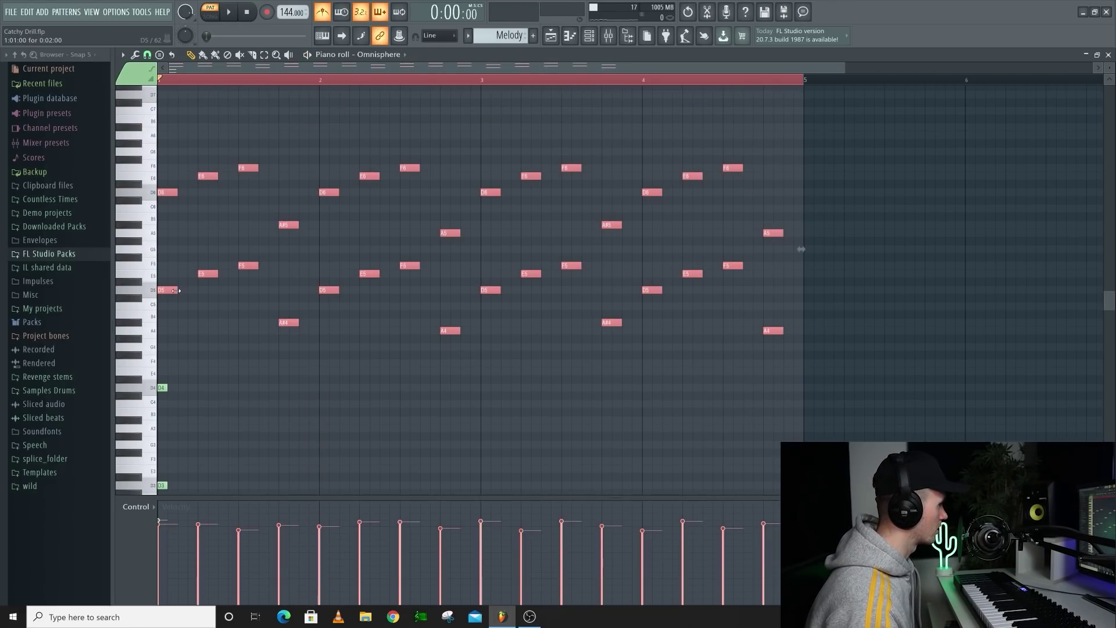
left_click(181, 314)
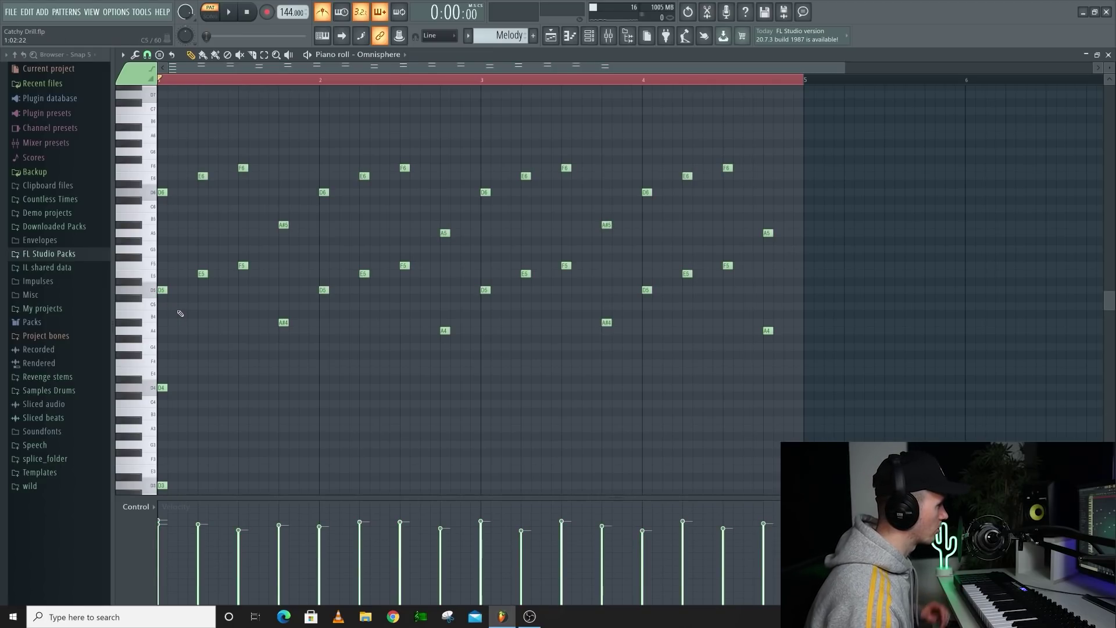
key("space")
scroll(251, 378, "down", 2)
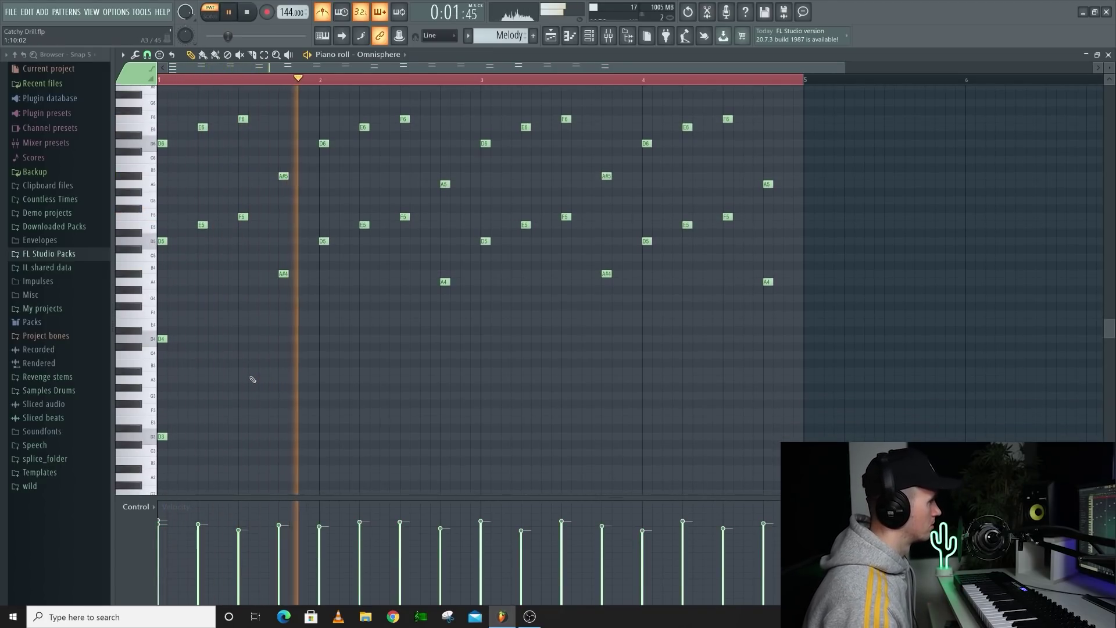
key("space")
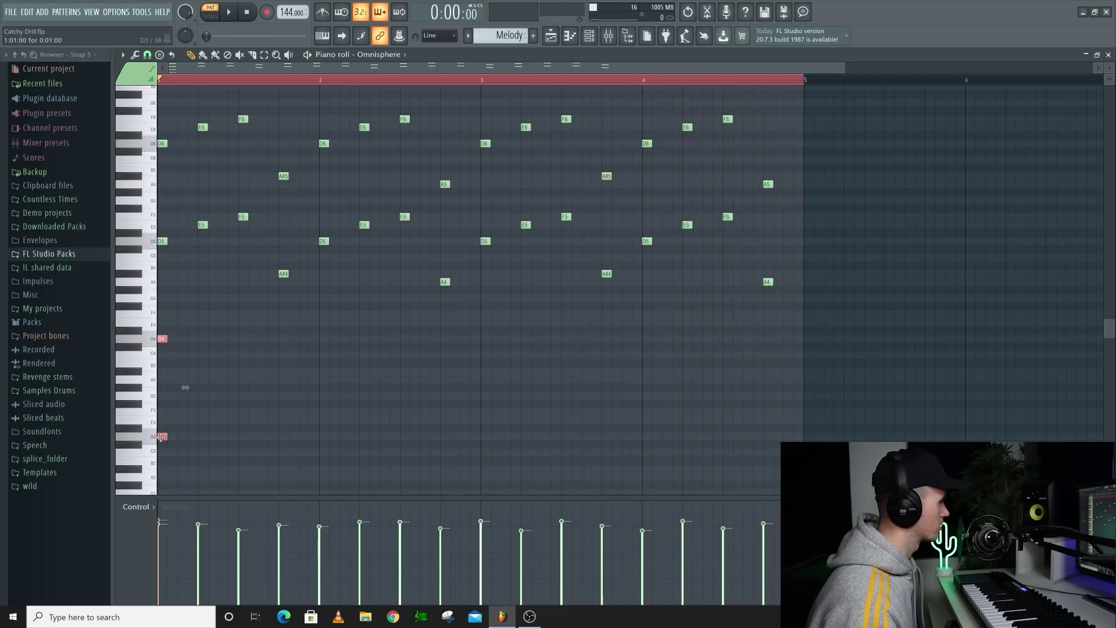
- Copy the D3/D4 bass pair to A#2/A#3 at step 13 of bar 1 and to A2/A3 at step 9 of bar 2
left_click_drag(299, 449, 281, 472)
key("space")
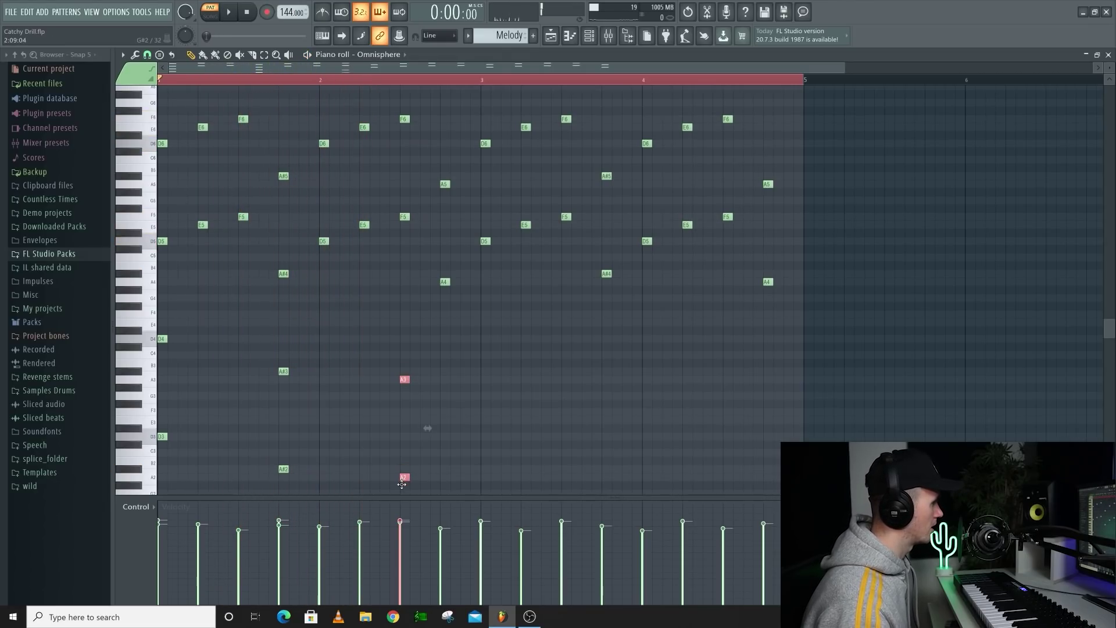
scroll(421, 436, "down", 2)
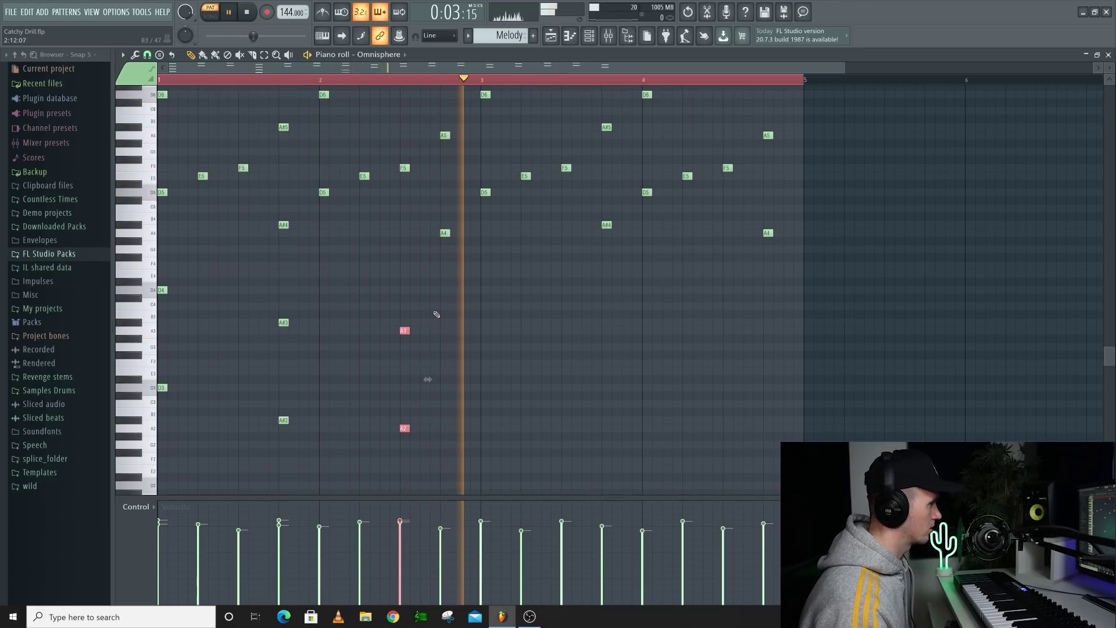
- Repeat the bass notes of bars 1–2 in bars 3–4 and copy the last A2/A3 pair to step 13 of bar 4
left_click_drag(440, 262, 157, 465)
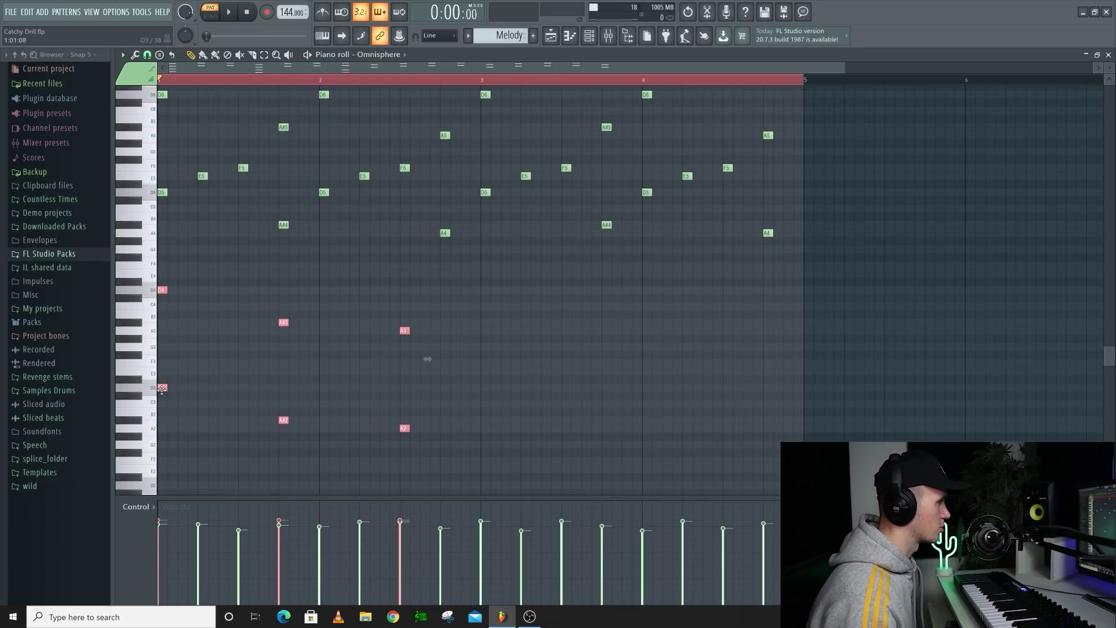
key("space")
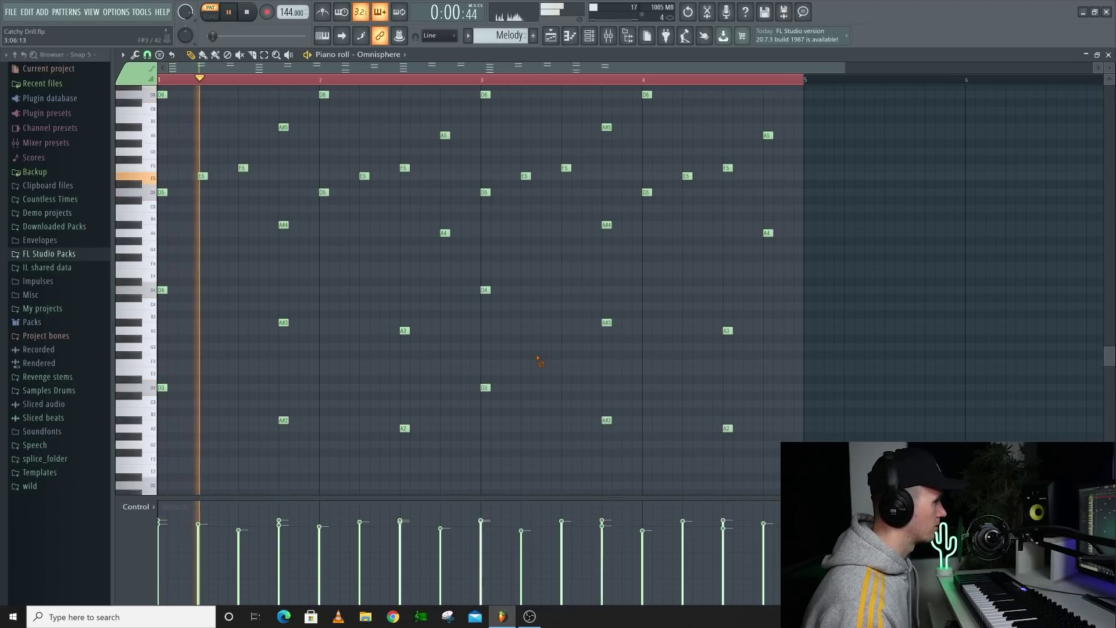
left_click_drag(762, 310, 716, 461)
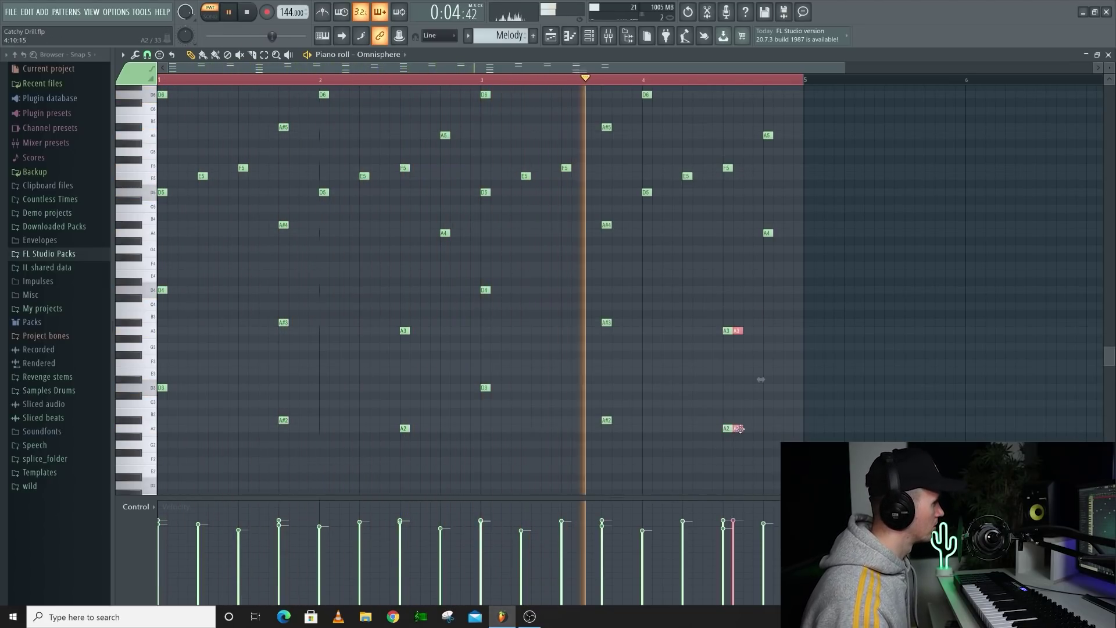
left_click_drag(725, 429, 764, 429, "shift")
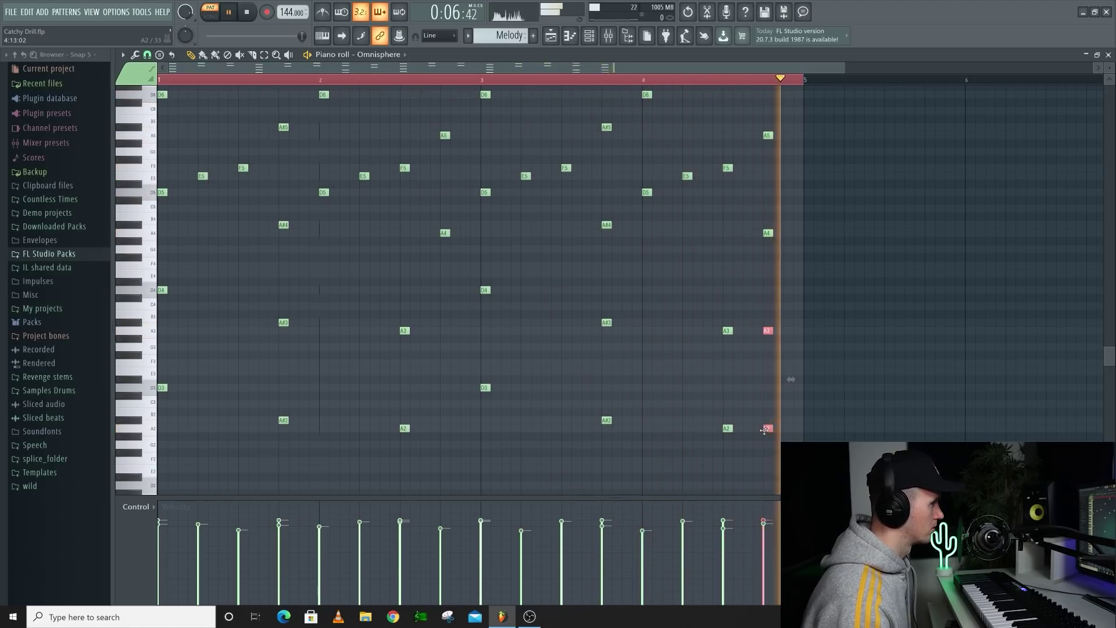
left_click(665, 403)
scroll(662, 413, "up", 2)
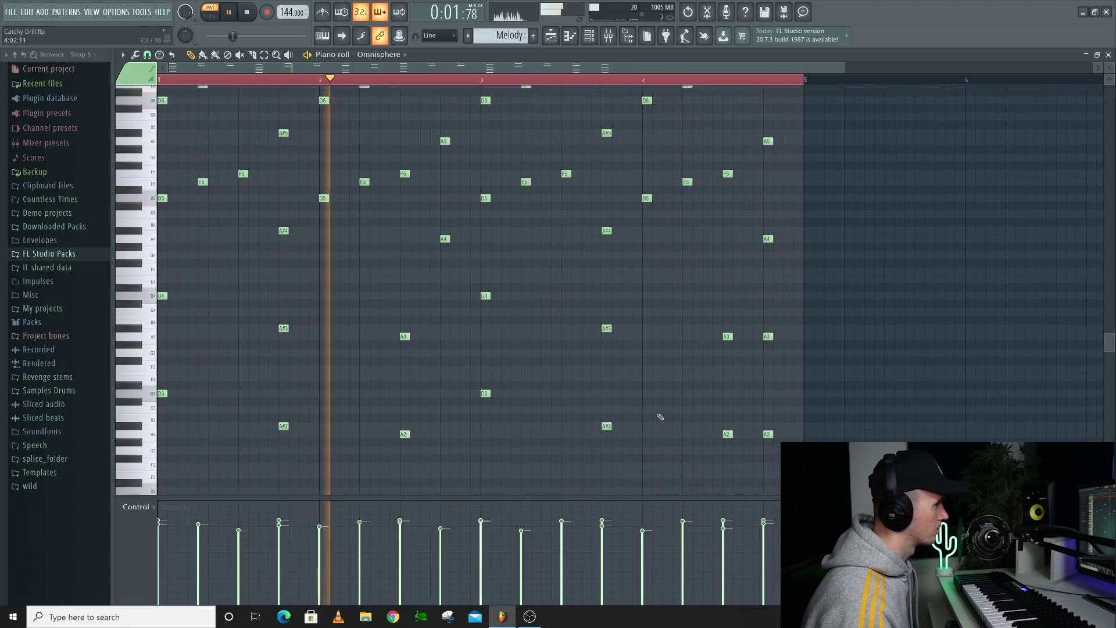
key("space")
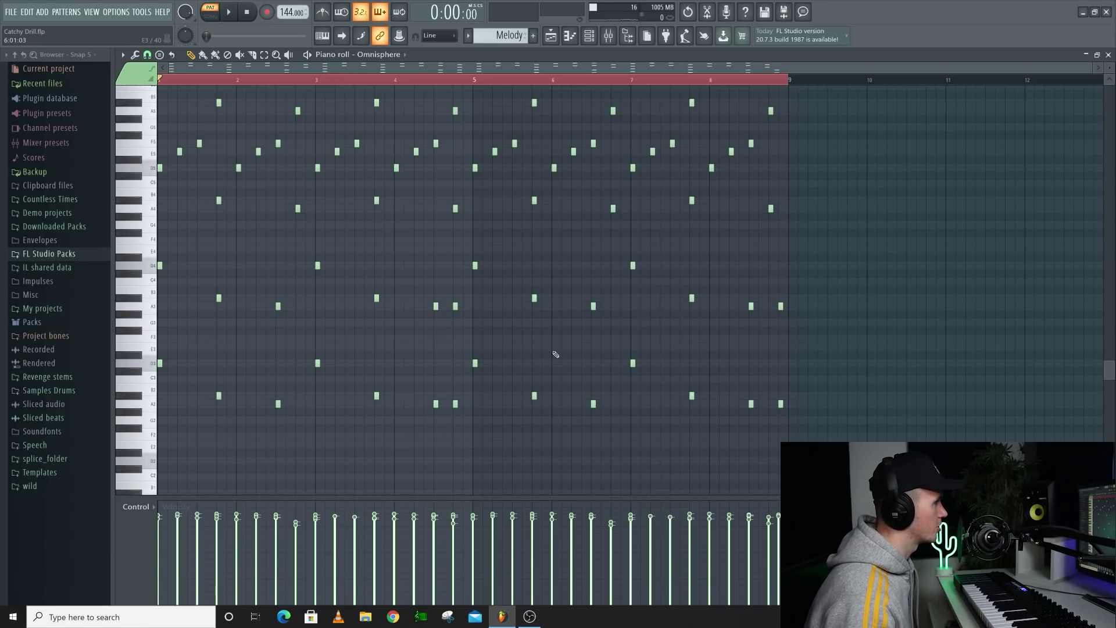
- Rehearse a counter-melody with the Swirling Additive Bells patch over the eight-bar pattern and record it
key("space")
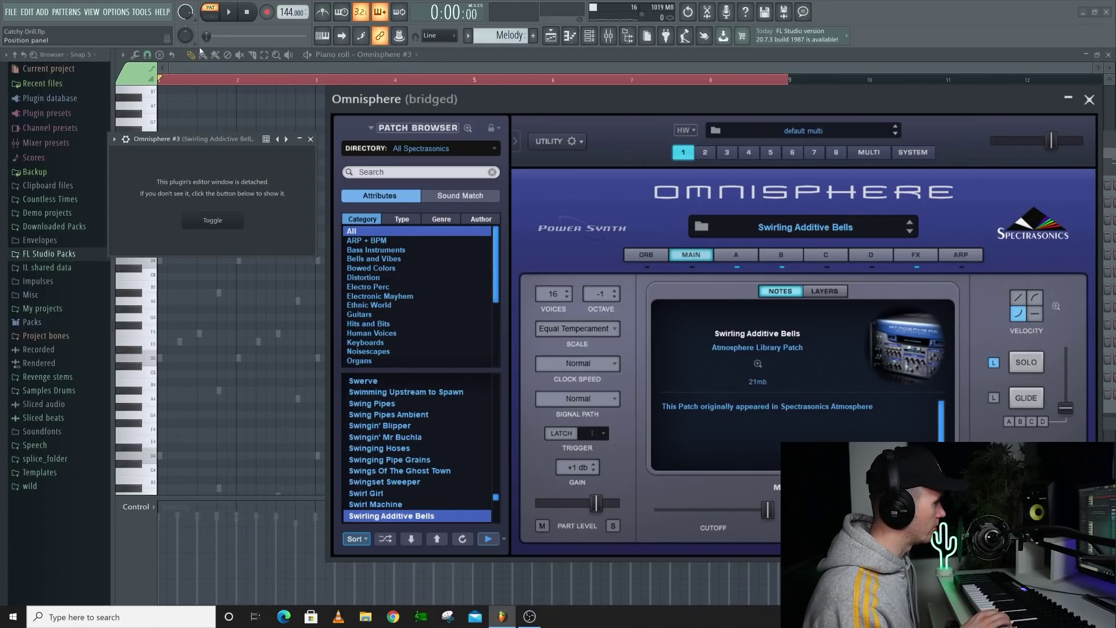
key("space")
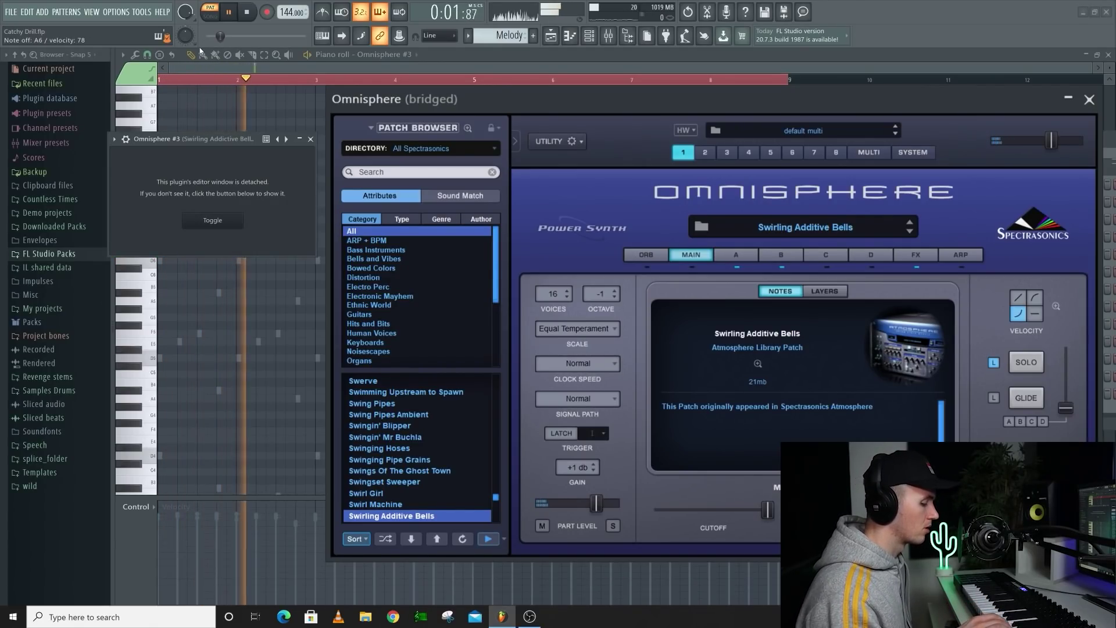
key("space")
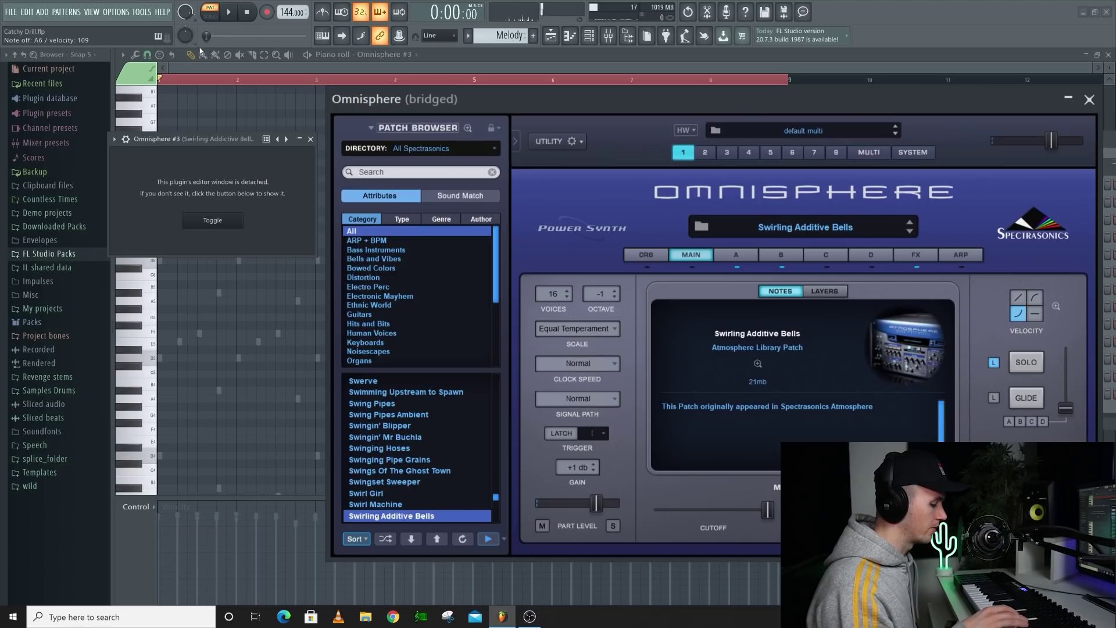
left_click(267, 12)
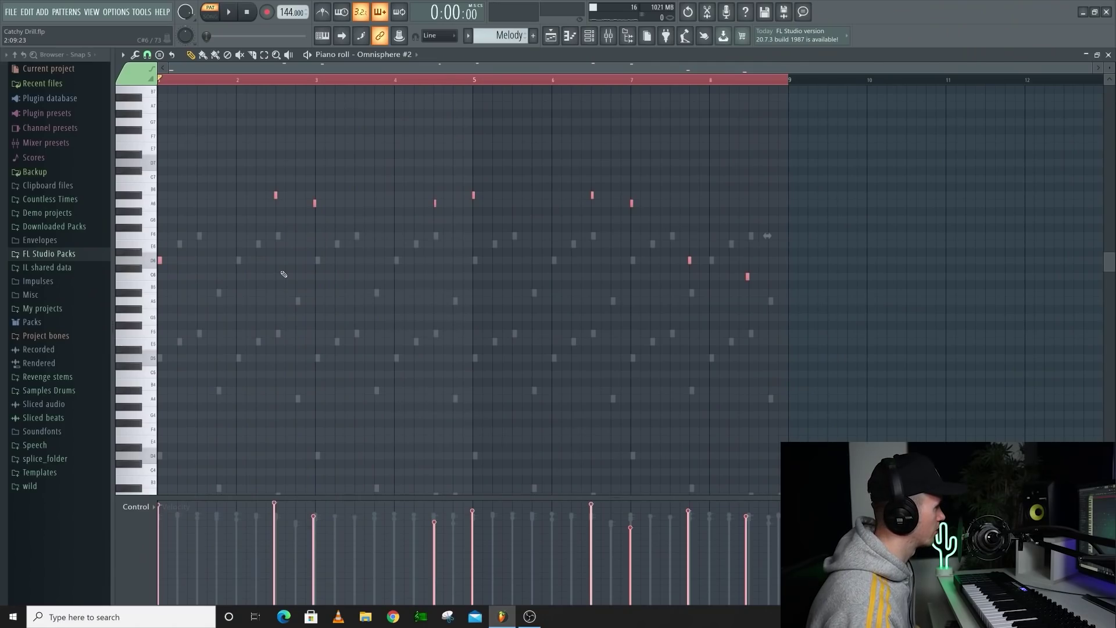
- Quantize the recorded Omnisphere #2 counter-melody, randomize its note velocities, and play the pattern
key("ctrl+q")
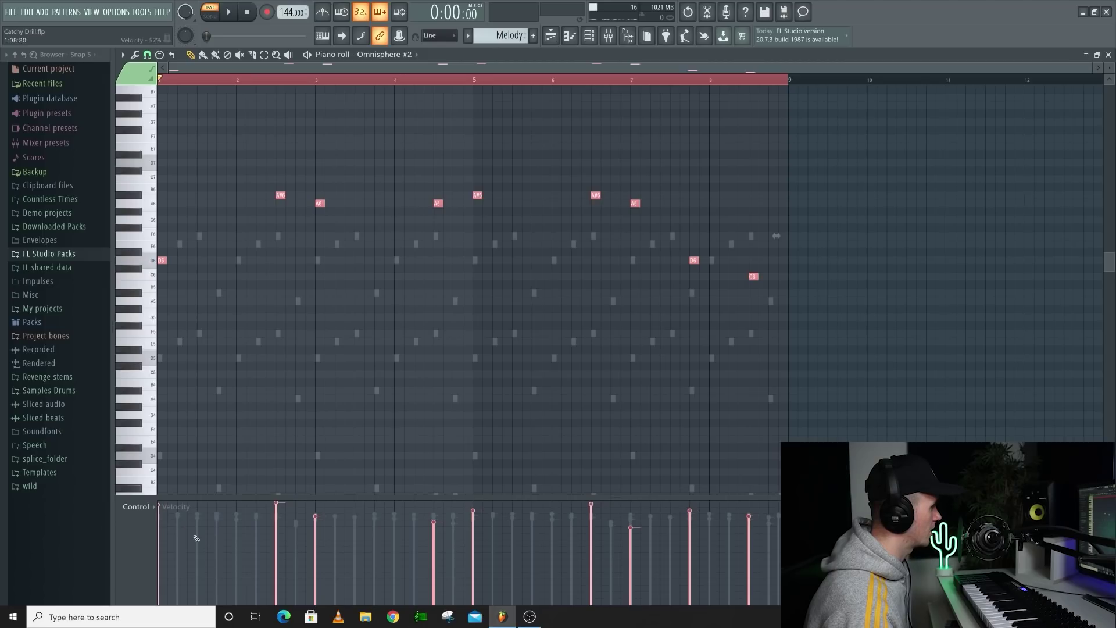
key("alt+r")
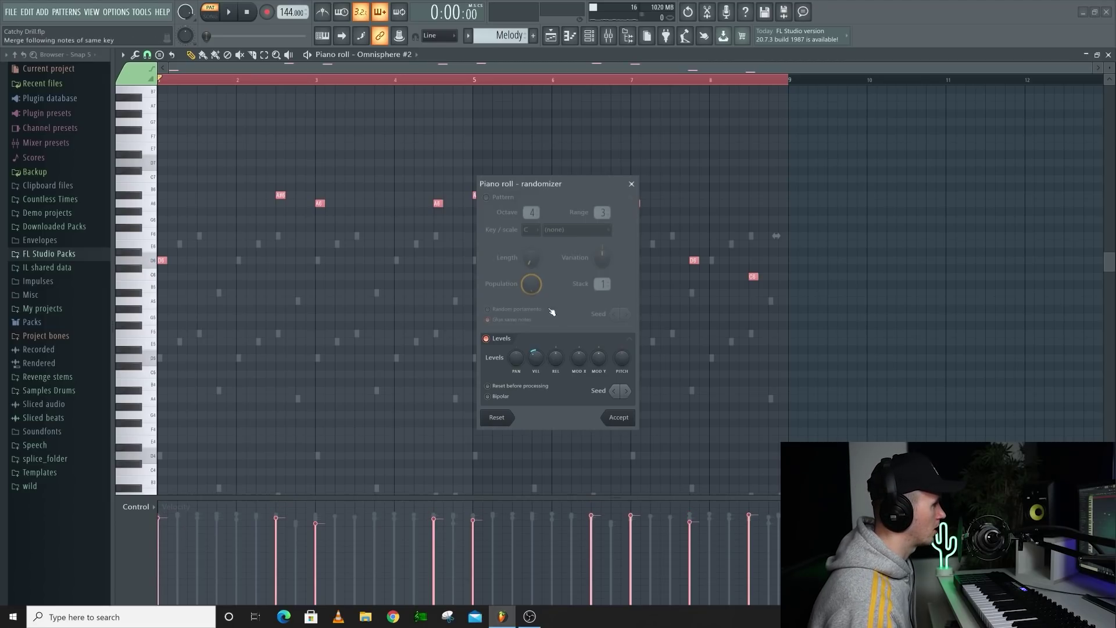
left_click(619, 418)
key("space")
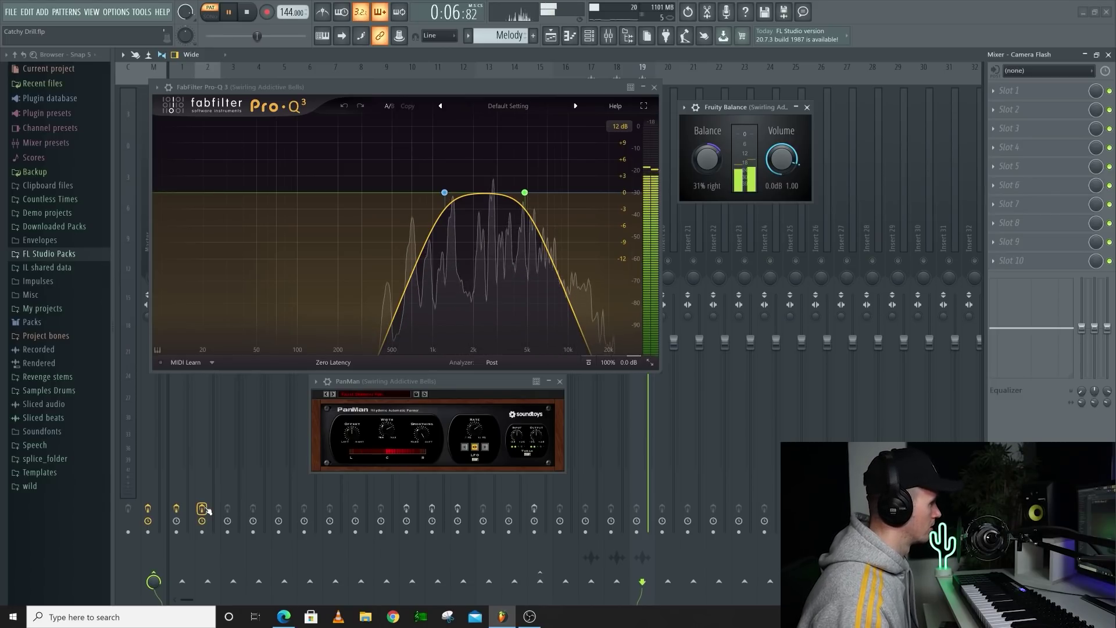
- Move the FabFilter Pro-Q 3 window aside and toggle the mute of the first mixer insert during playback
left_click_drag(376, 87, 424, 67)
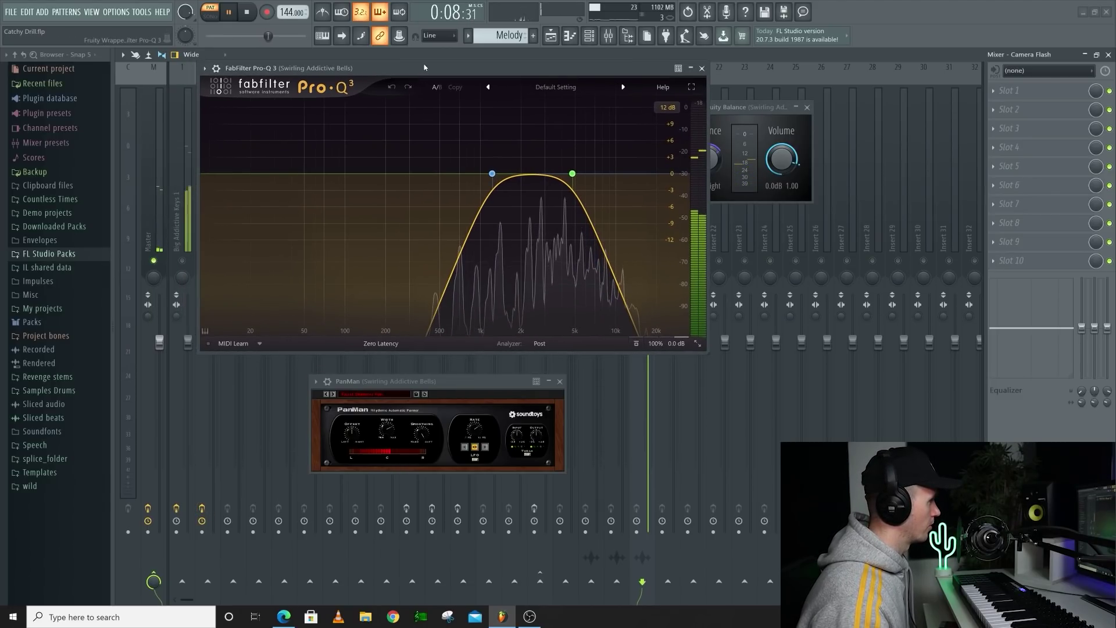
left_click(182, 261)
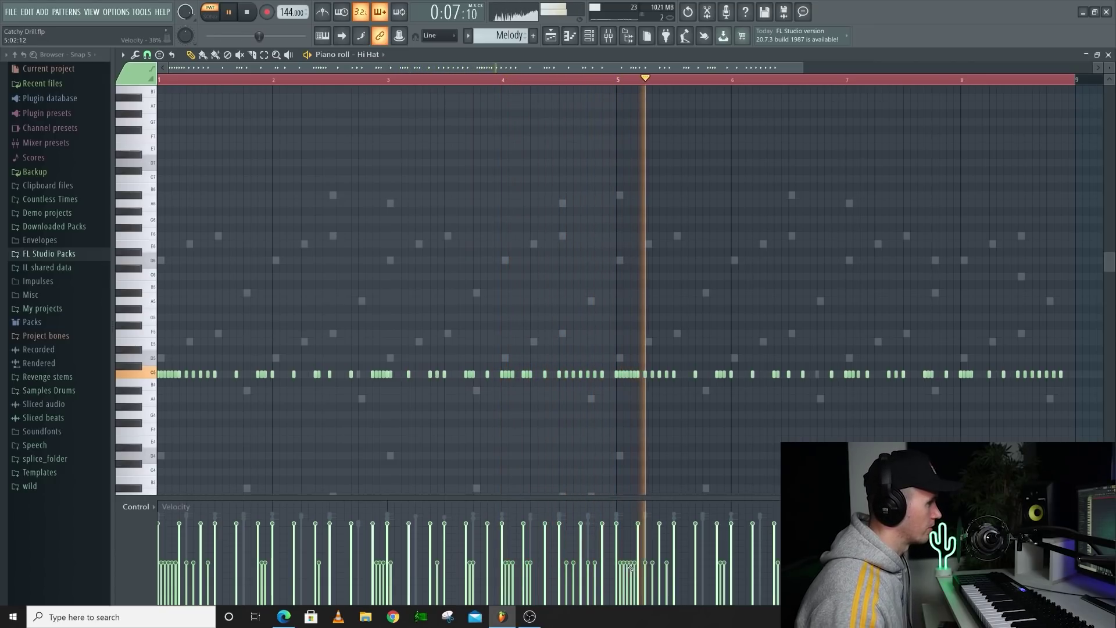
scroll(651, 424, "up", 2)
scroll(728, 408, "down", 2)
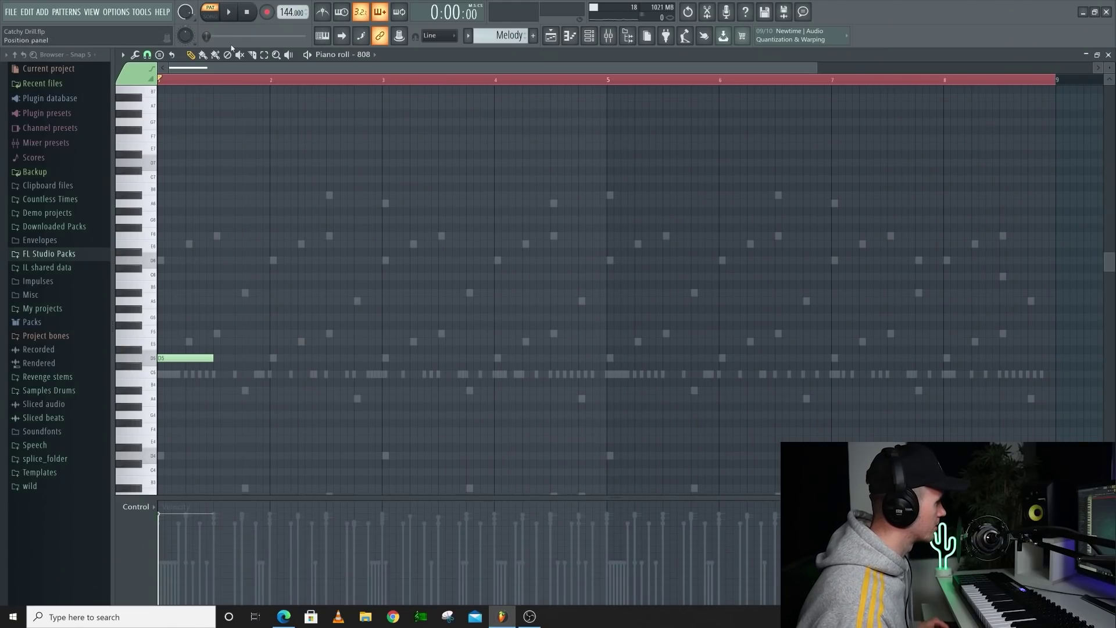
- Play the start of the pattern repeatedly to hear the 808's first D5 note against the melody and hi-hats
key("space")
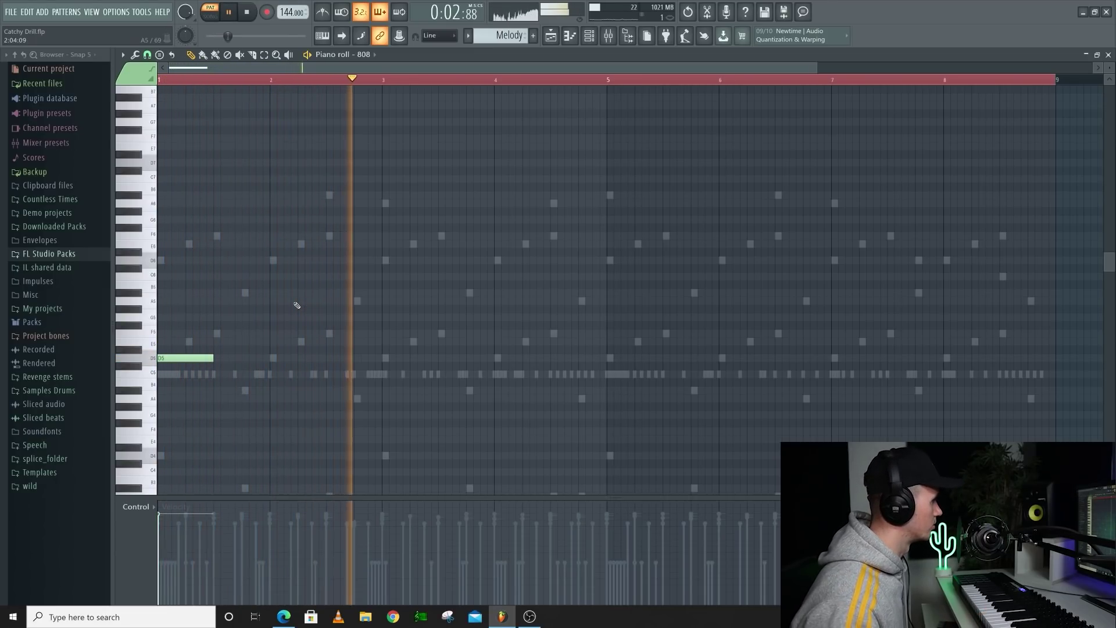
key("space")
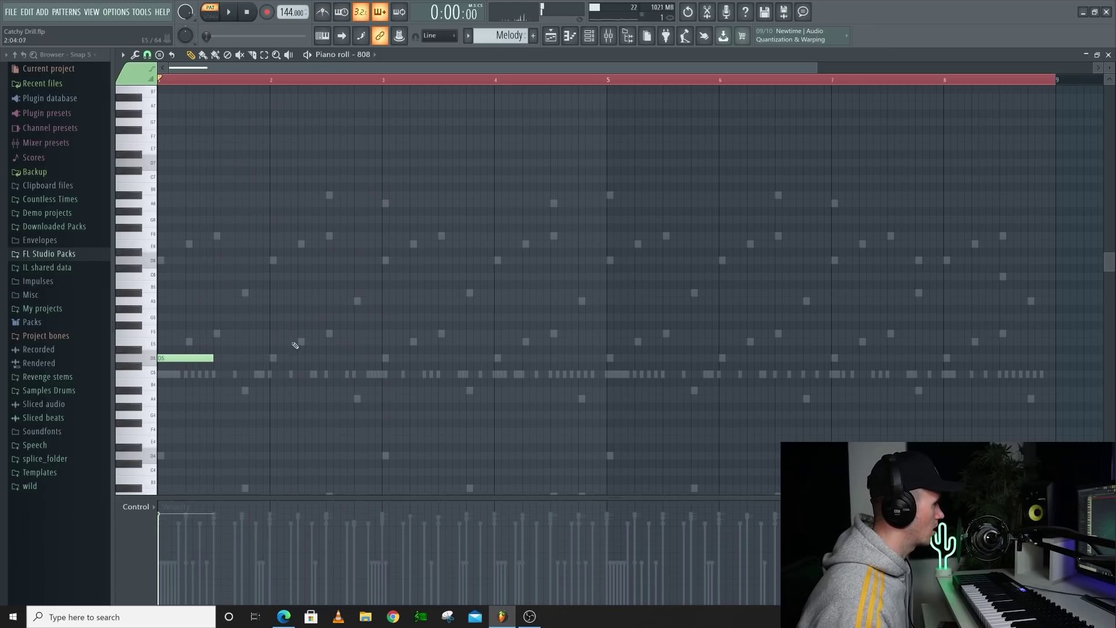
key("space")
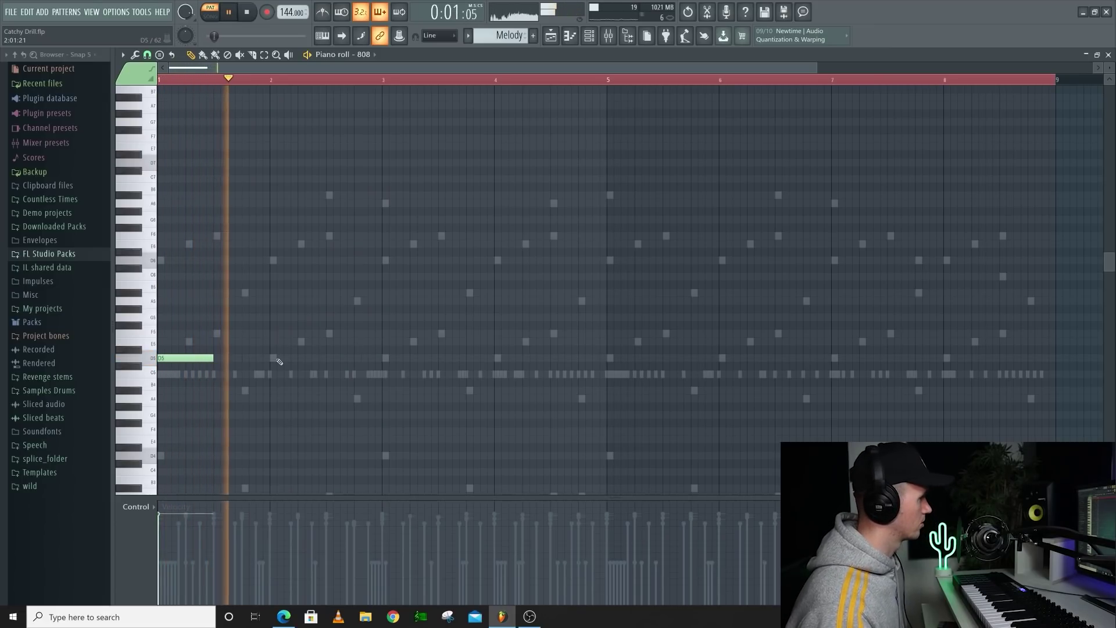
key("space")
key("space")
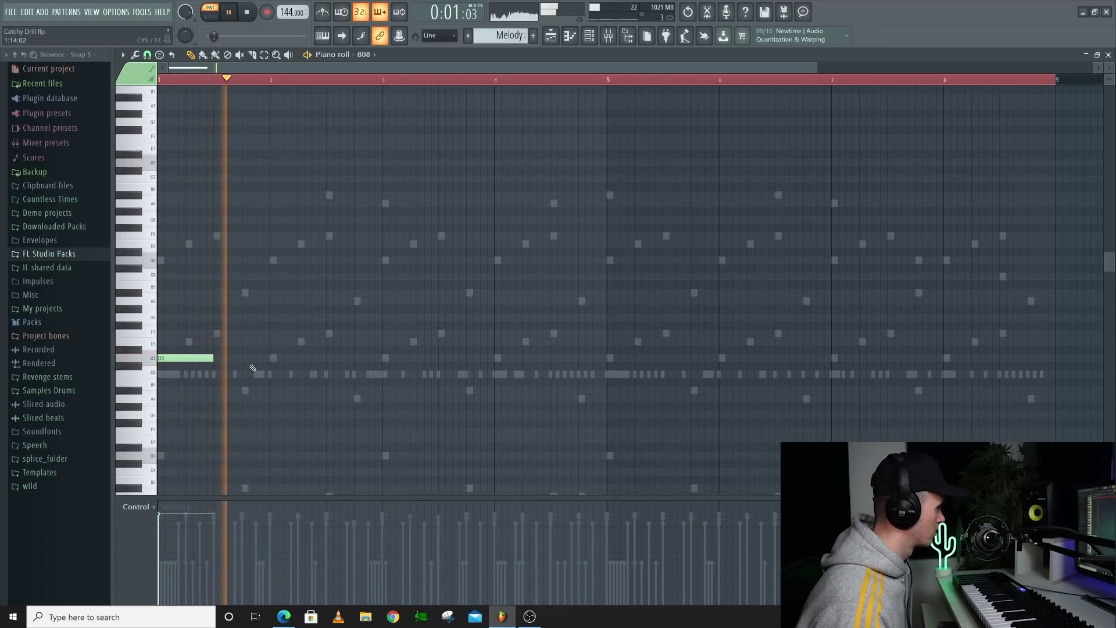
- Add D5 808 notes from 1:13 to the end of bar 2: four two-step notes followed by three four-step notes
key("space")
left_click(241, 357)
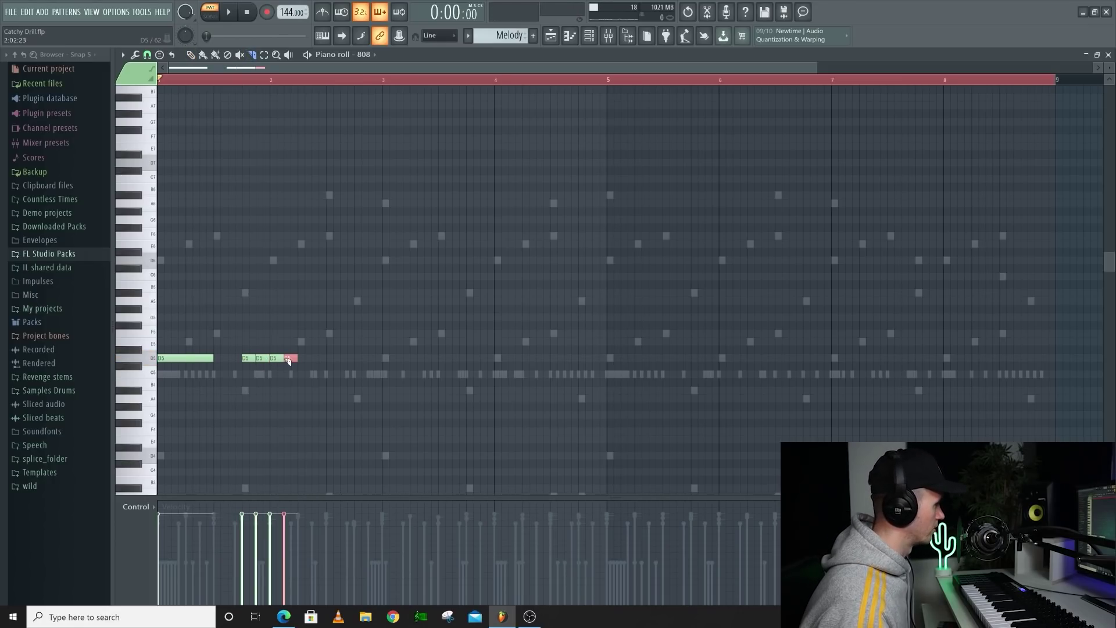
left_click_drag(310, 357, 326, 359)
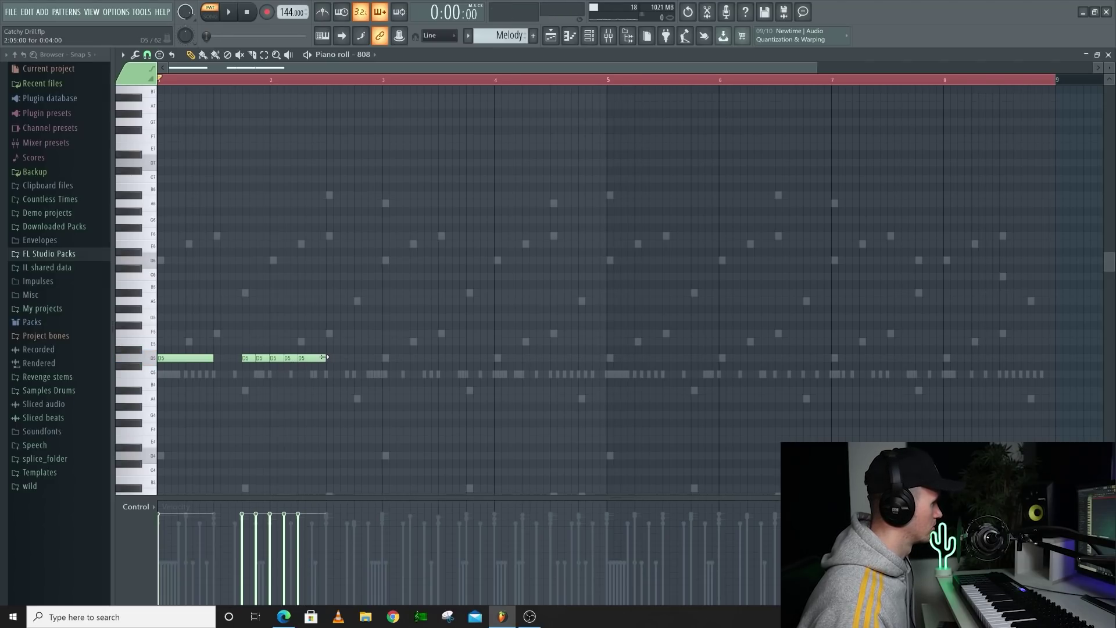
left_click(327, 359)
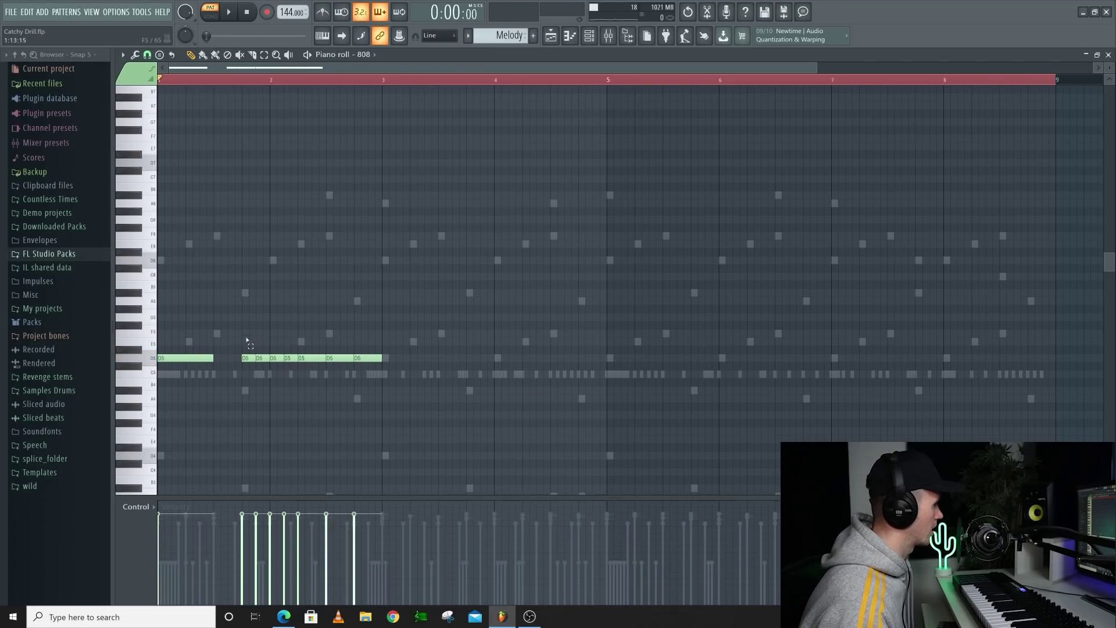
- Lower the four short 808 notes to A#4 and the three longer ones to A4, and play the result
left_click_drag(245, 340, 291, 393)
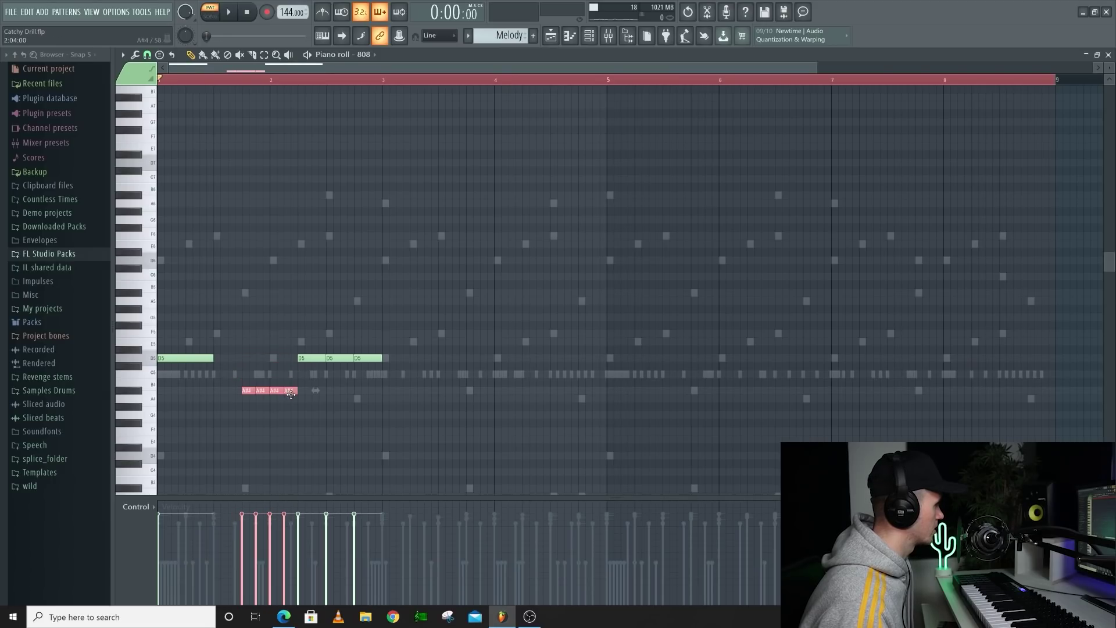
left_click_drag(370, 358, 376, 414)
left_click(366, 372, "ctrl")
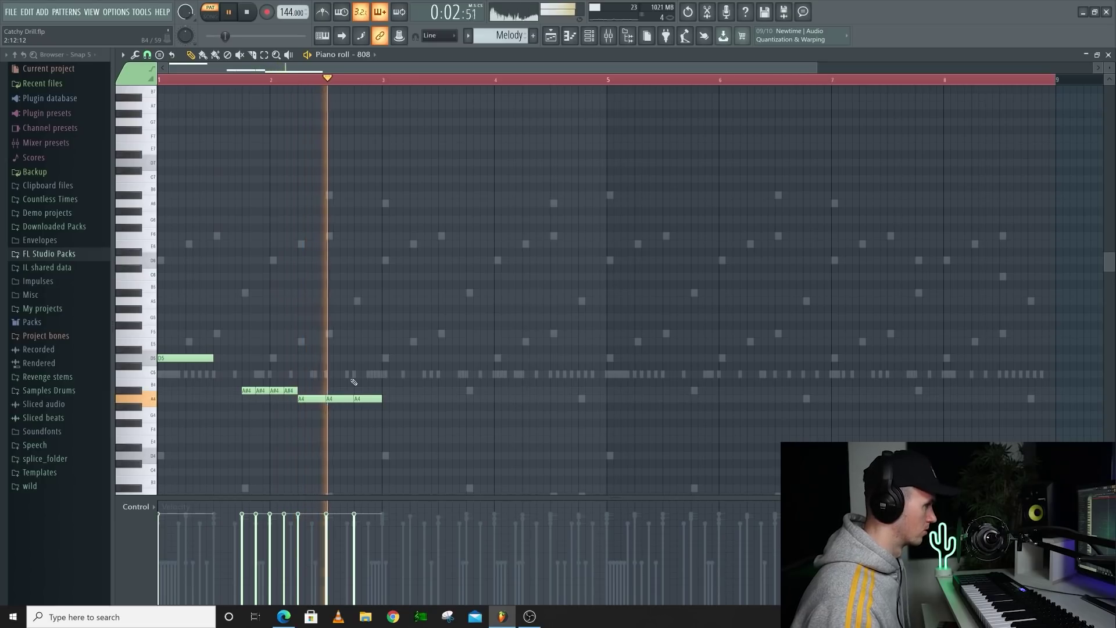
key("space")
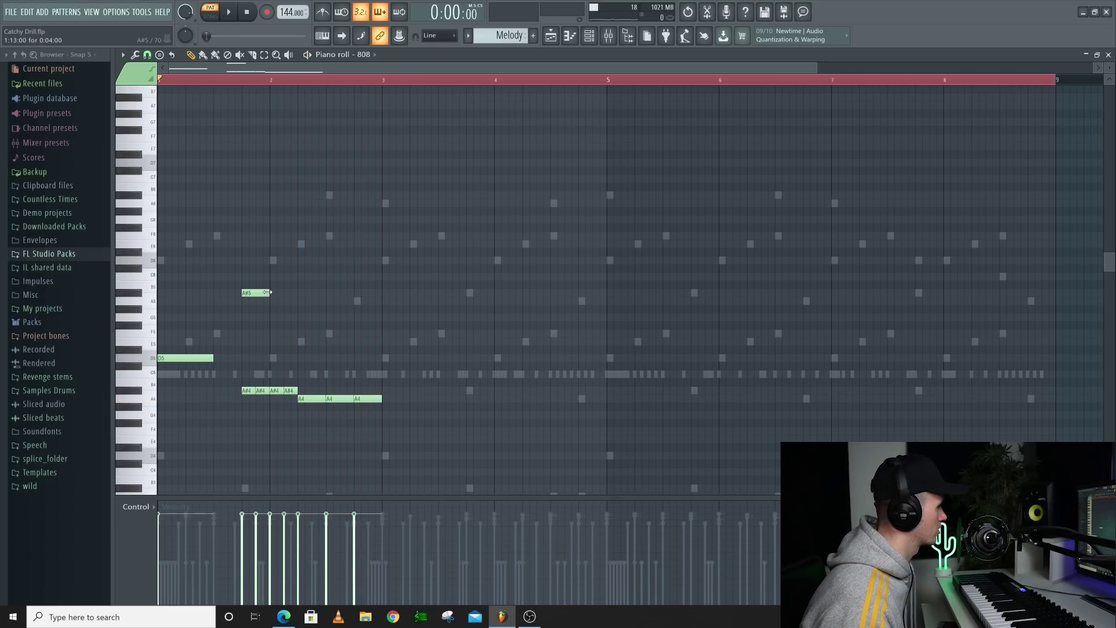
- Turn the A#5 808 note at 1:13 into a slide note, shorten it with a finer snap, and play it back
double_click(252, 294)
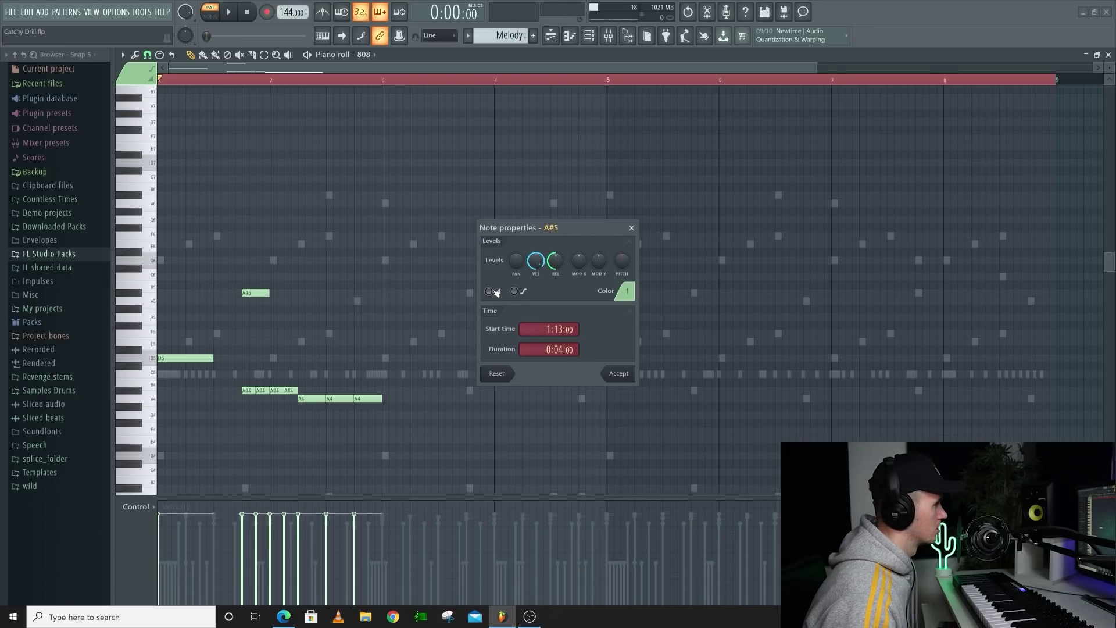
left_click(620, 374)
scroll(244, 318, "up", 3)
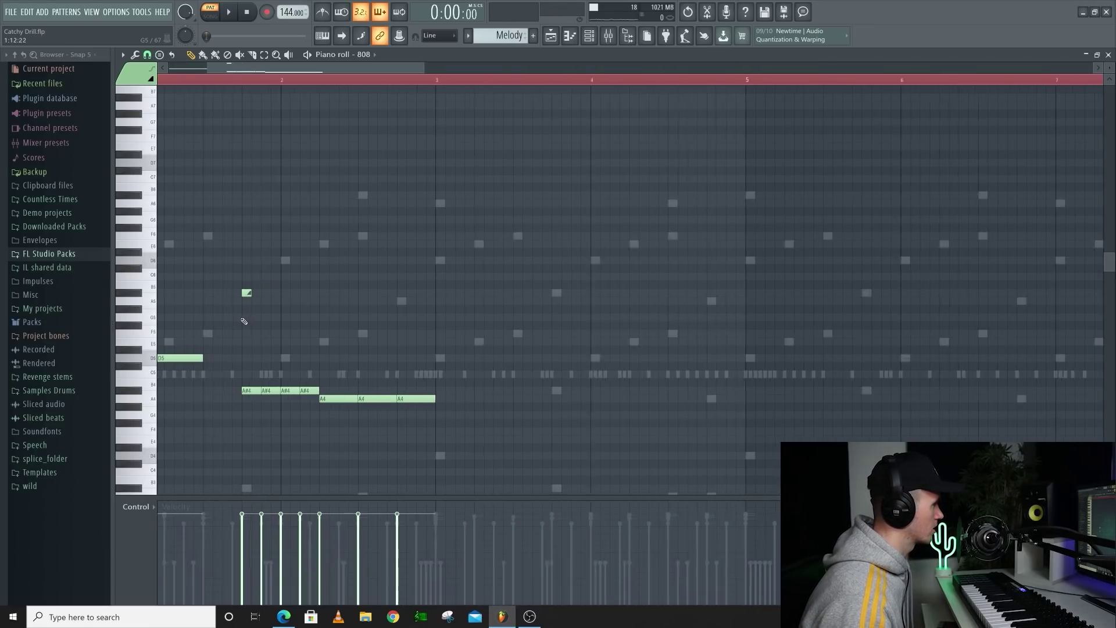
left_click(147, 54)
left_click(169, 125)
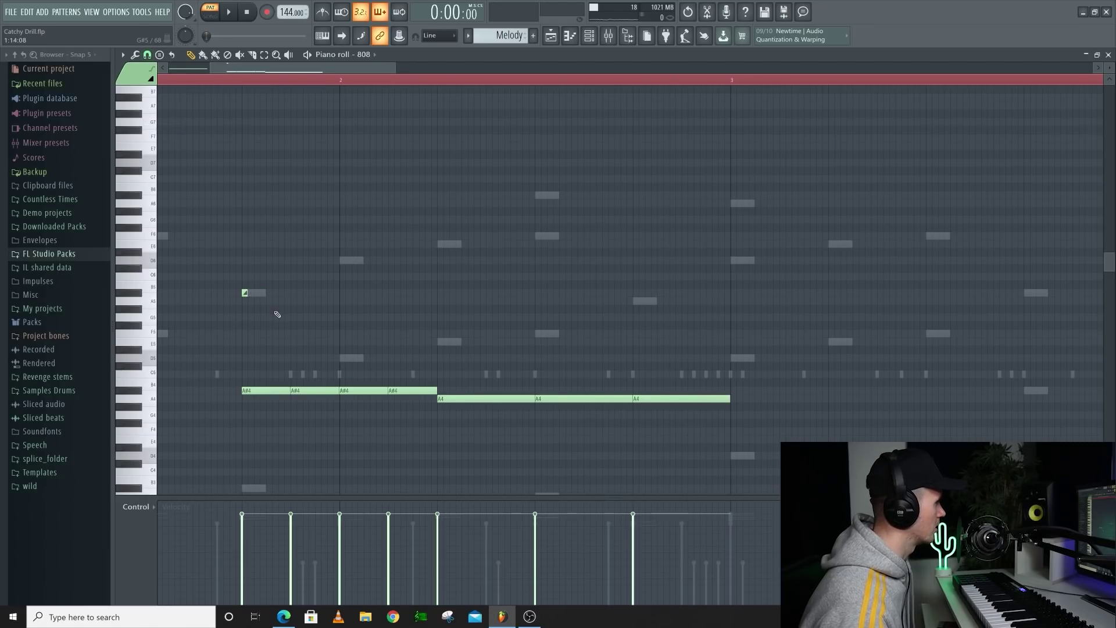
scroll(277, 314, "down", 3)
key("space")
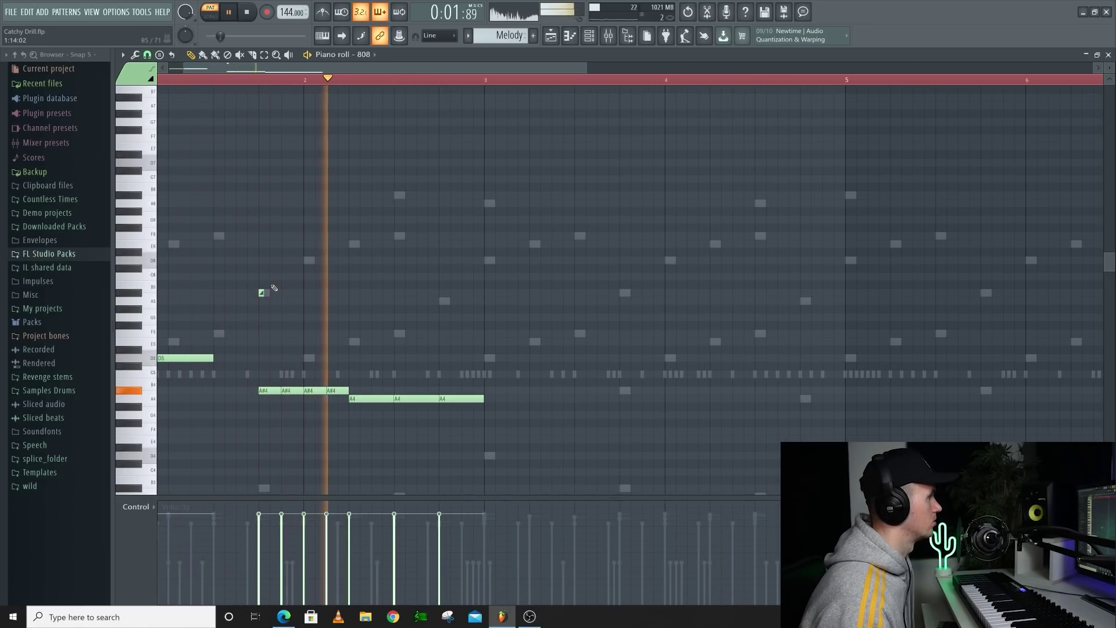
key("space")
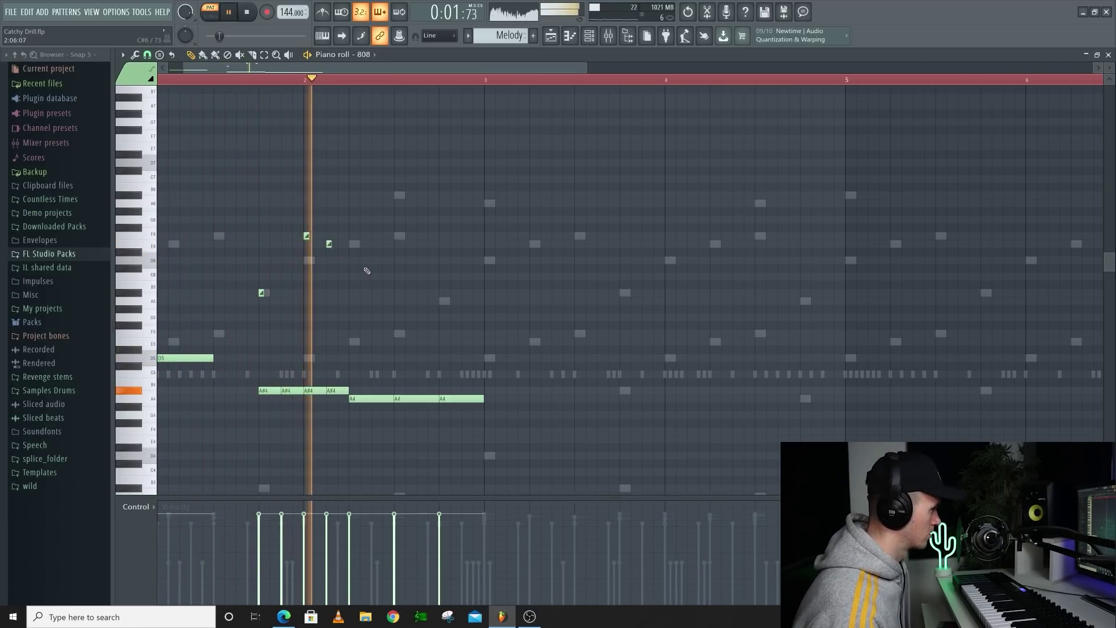
- Place short 808 slide notes at A#6 on 2:01, A6 on 2:03, E6 on 2:05 and A5 on 2:09 and 2:13, auditioning them
key("space")
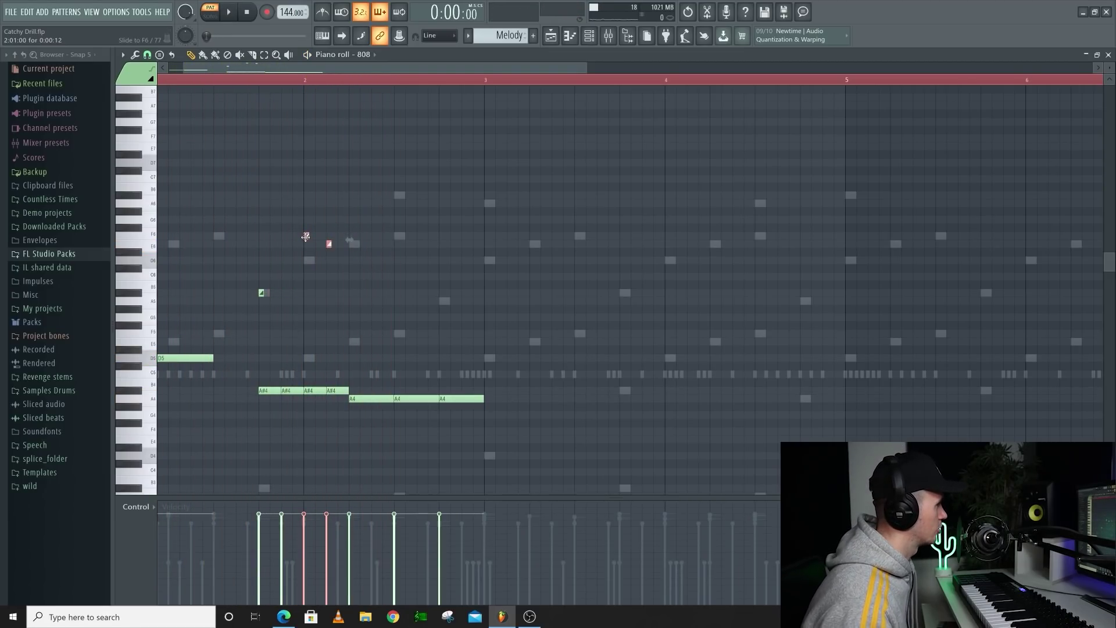
key("space")
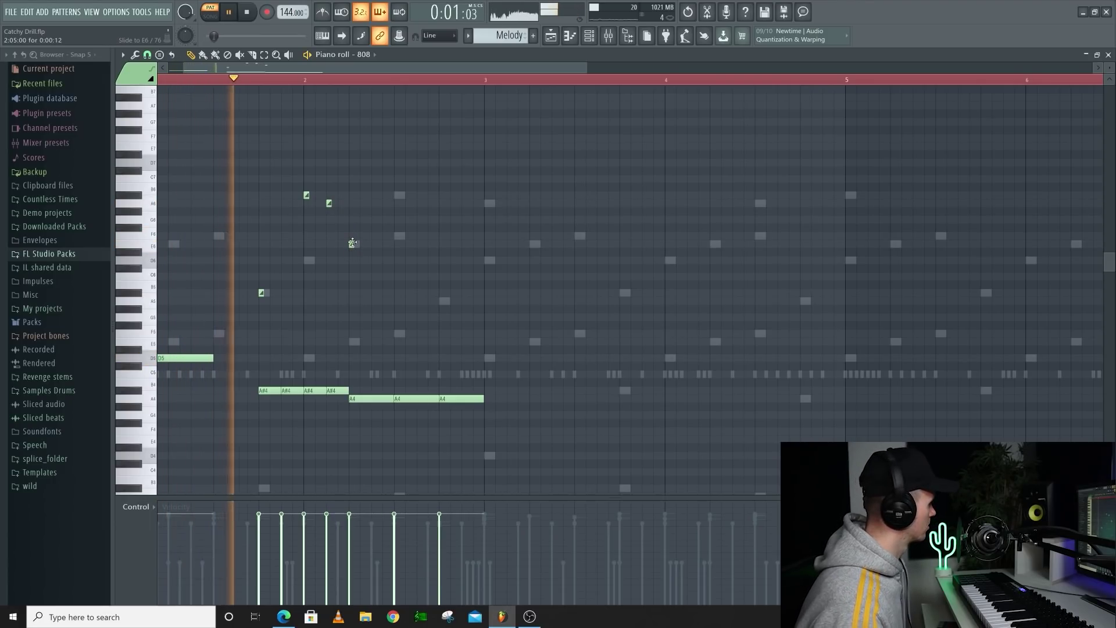
key("space")
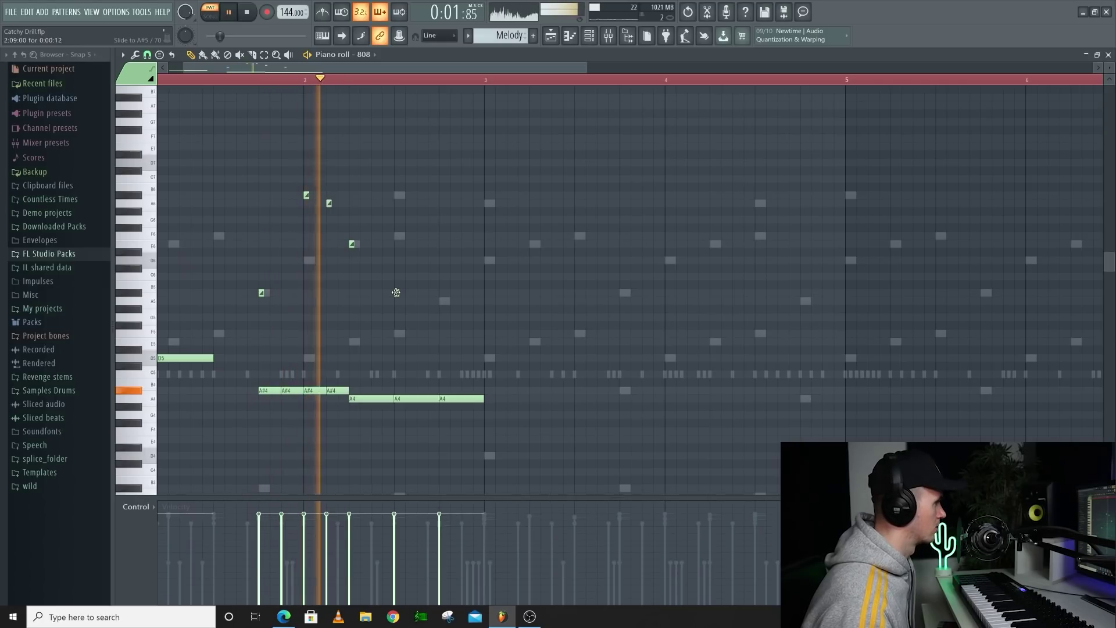
key("space")
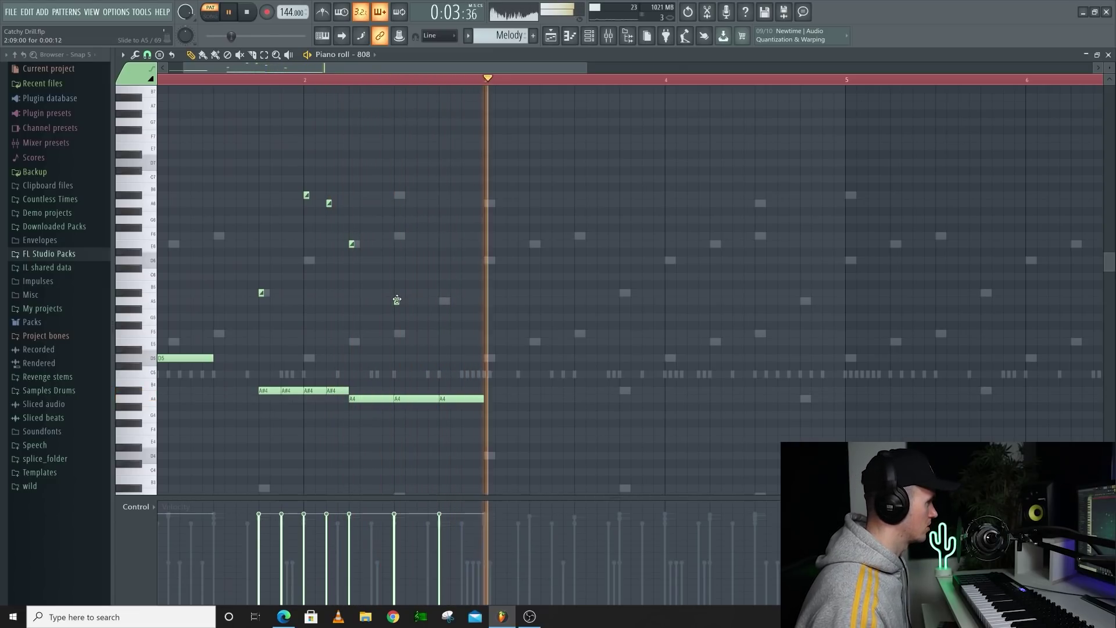
key("space")
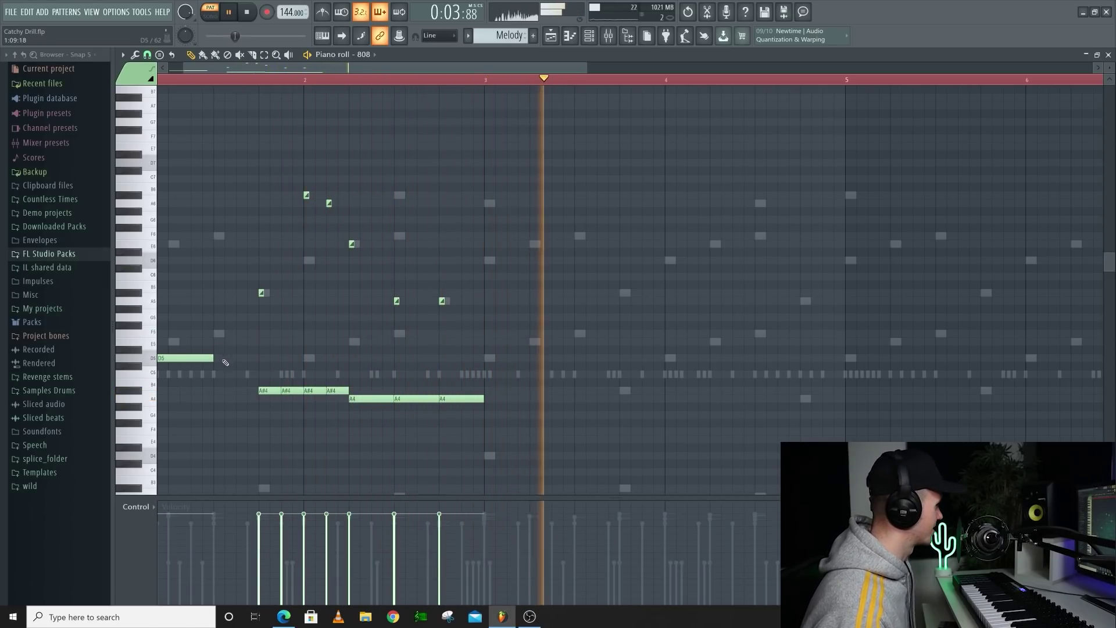
- Add an eight-step D5 808 note at the start of bar 3 and play from that bar
key("space")
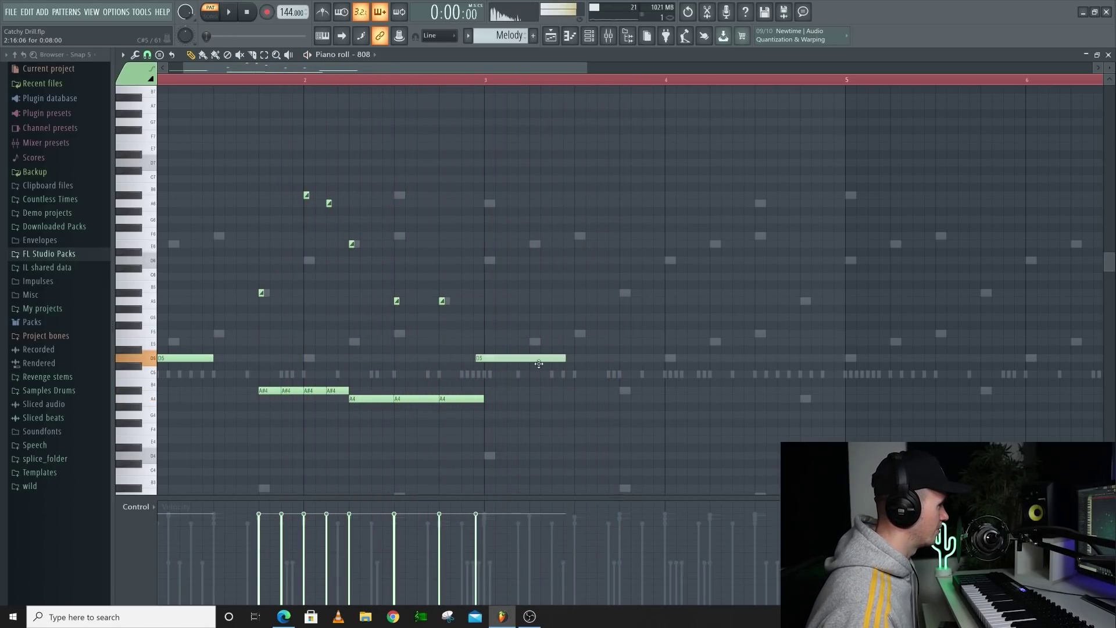
left_click_drag(547, 364, 550, 365)
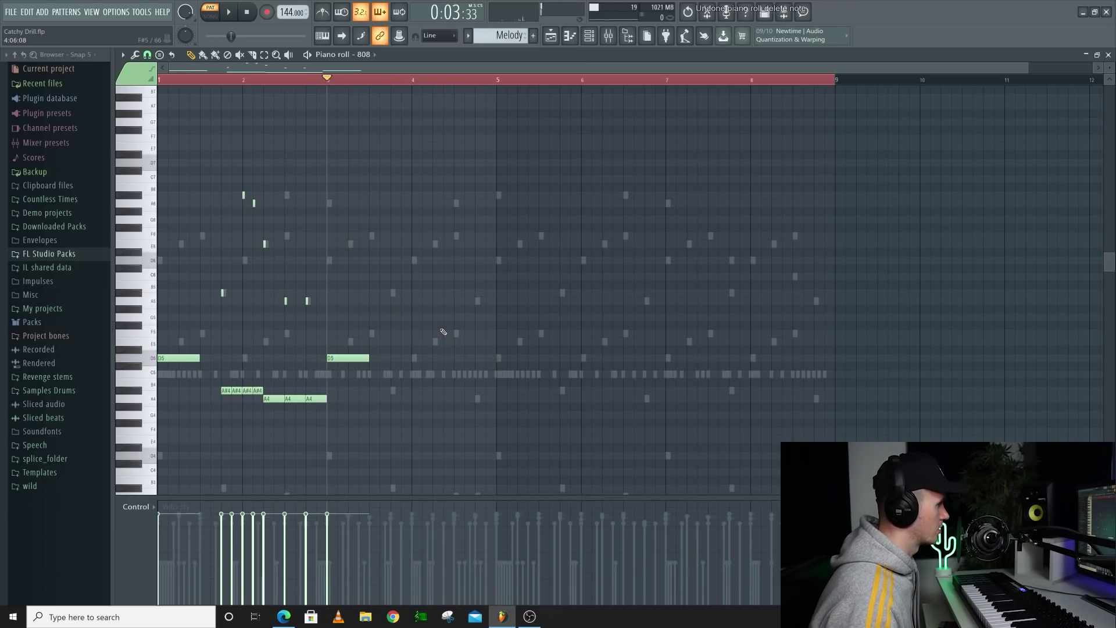
key("space")
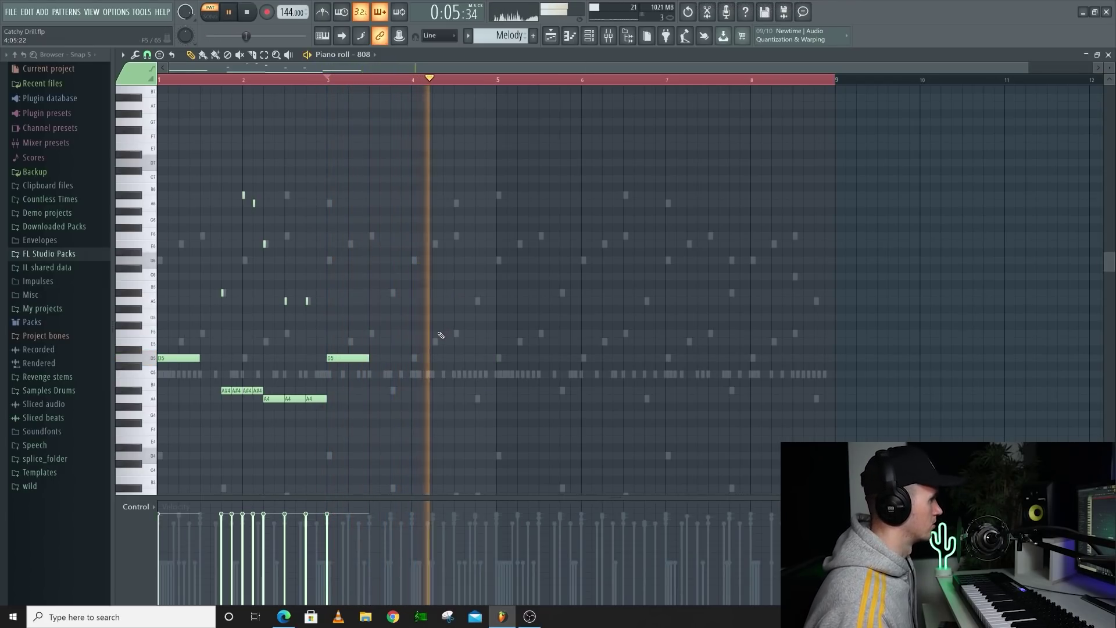
key("space")
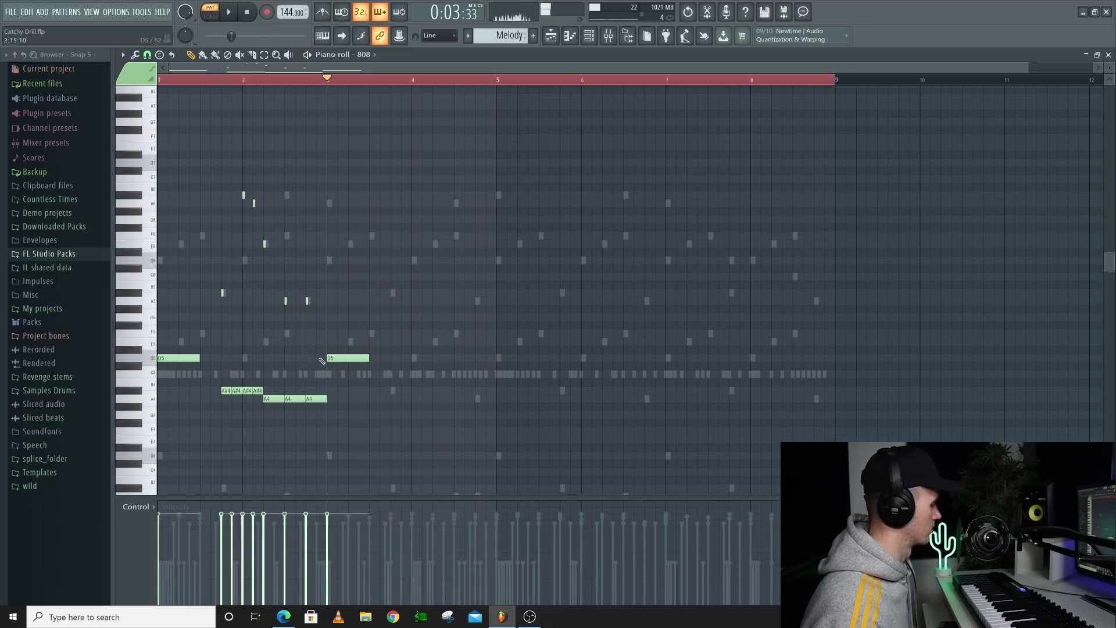
key("ctrl+z")
- Listen from bar 3, then add 808 notes in bar 4: A#4 at 4:03 and 4:05, A4 at 4:09, 4:13 and 4:15
key("space")
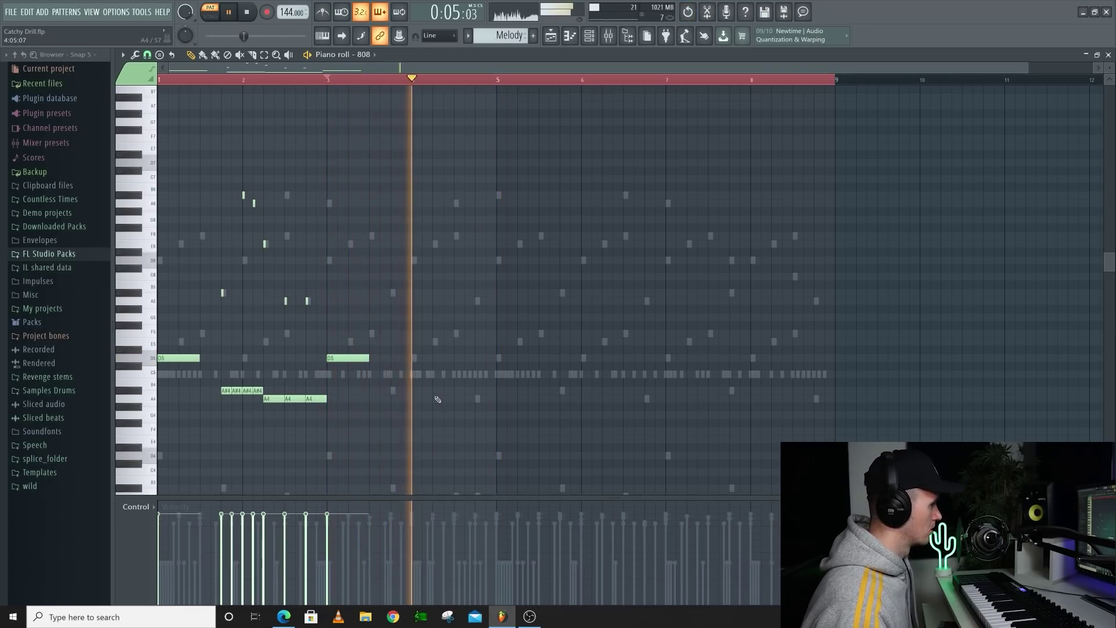
key("space")
left_click(424, 390)
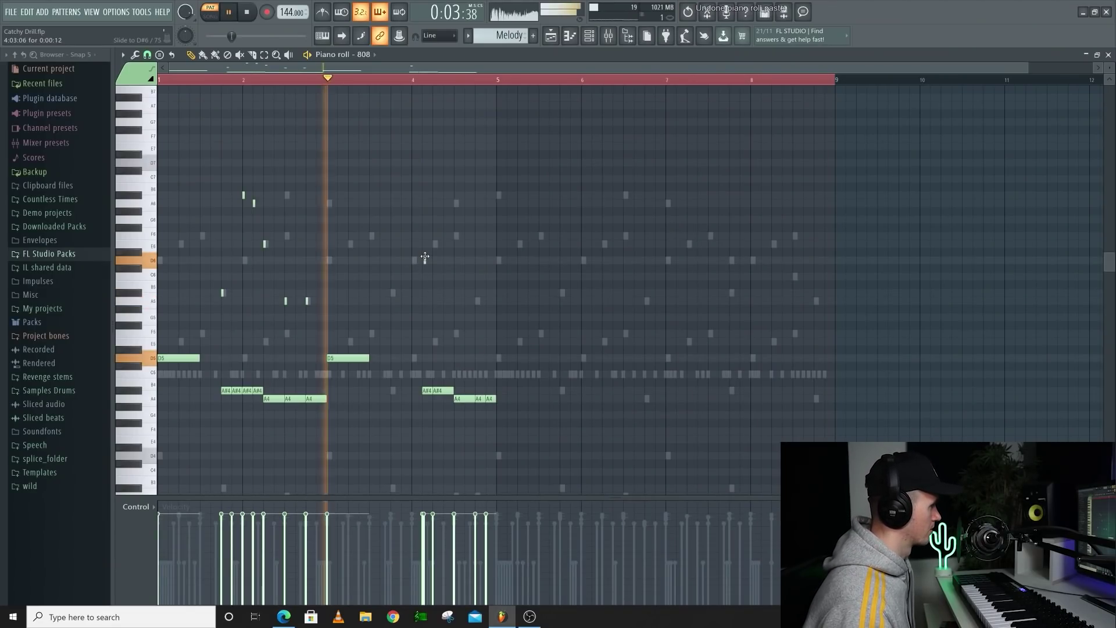
- Audition the short 808 slide note at 4:03 from bar 3, trying A#5 and settling on D6
scroll(425, 258, "up", 3)
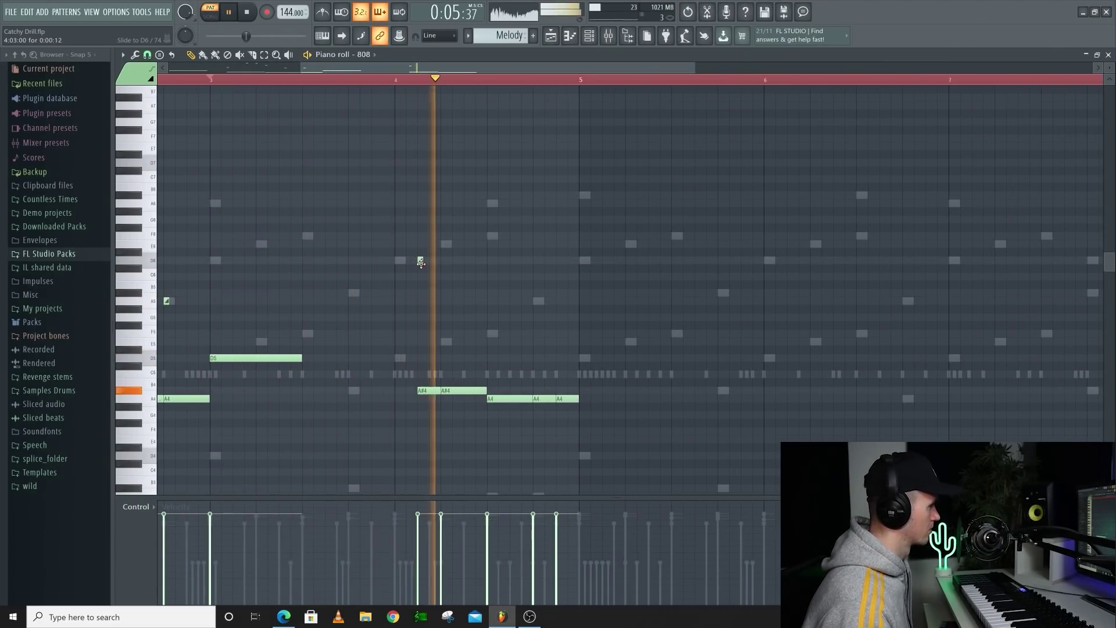
key("space")
key("space")
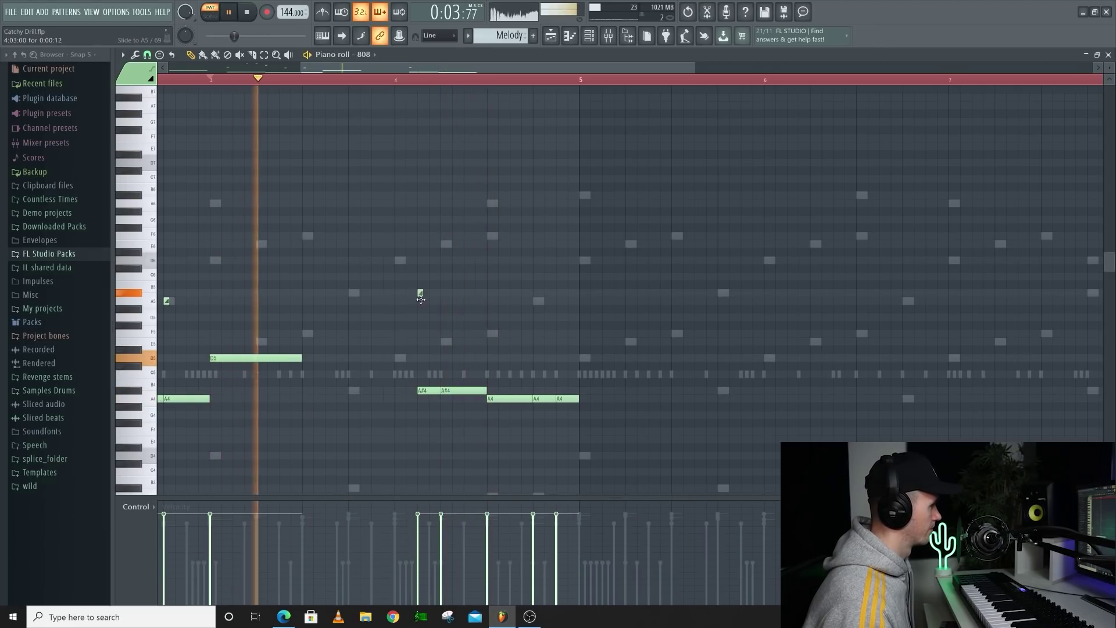
right_click(420, 293)
key("space")
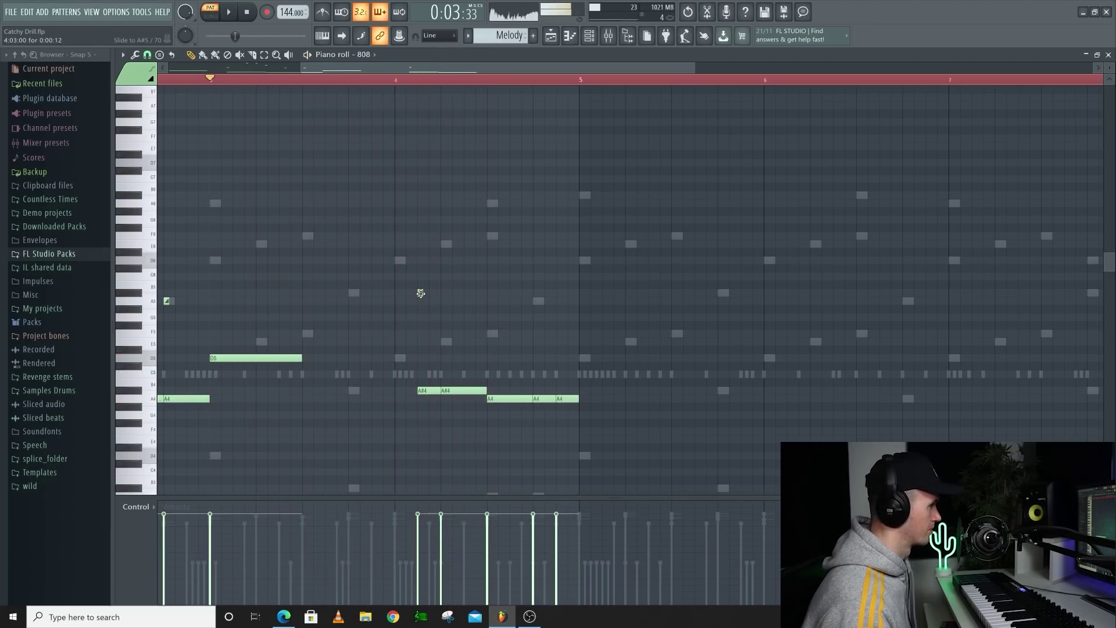
key("space")
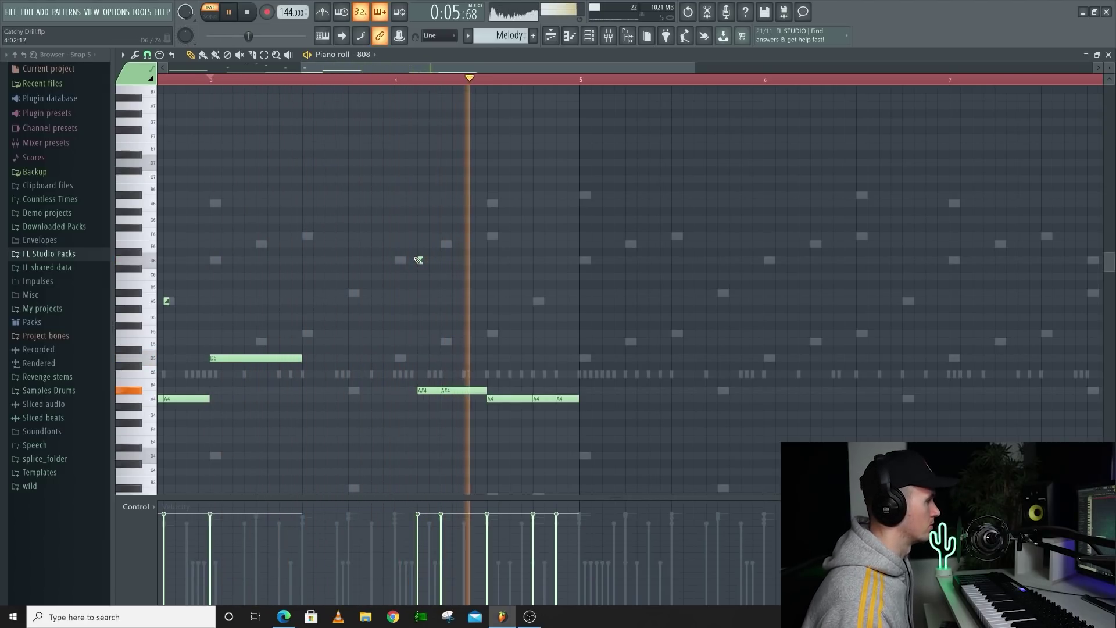
- Shift the D6 slide note in bar 4 half a step later than 4:03 and play it
key("space")
scroll(419, 260, "up", 2)
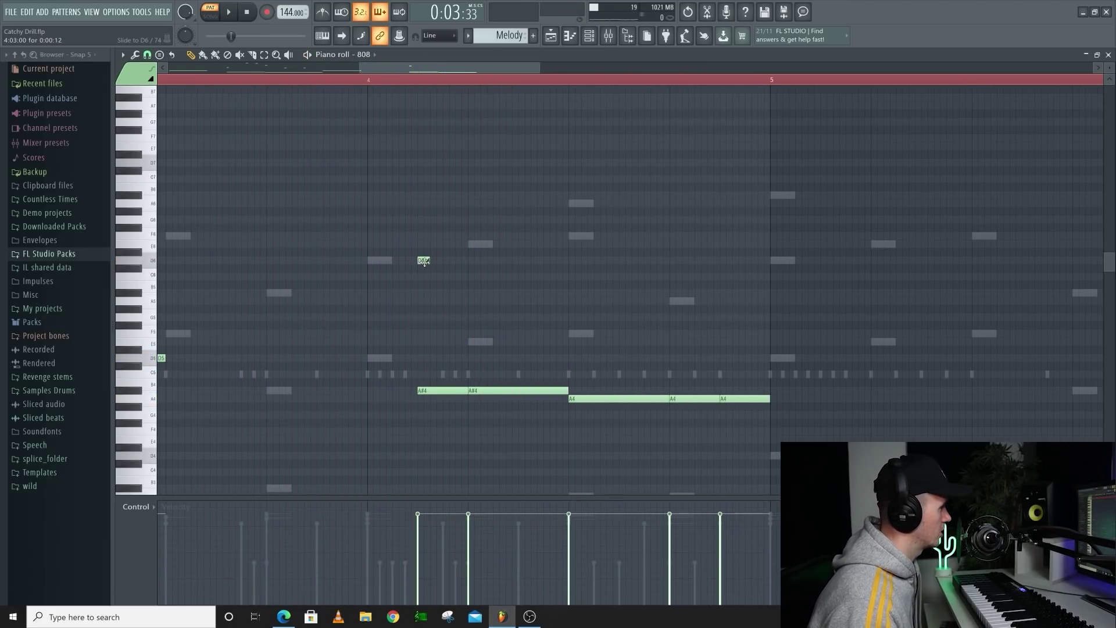
scroll(436, 276, "down", 2)
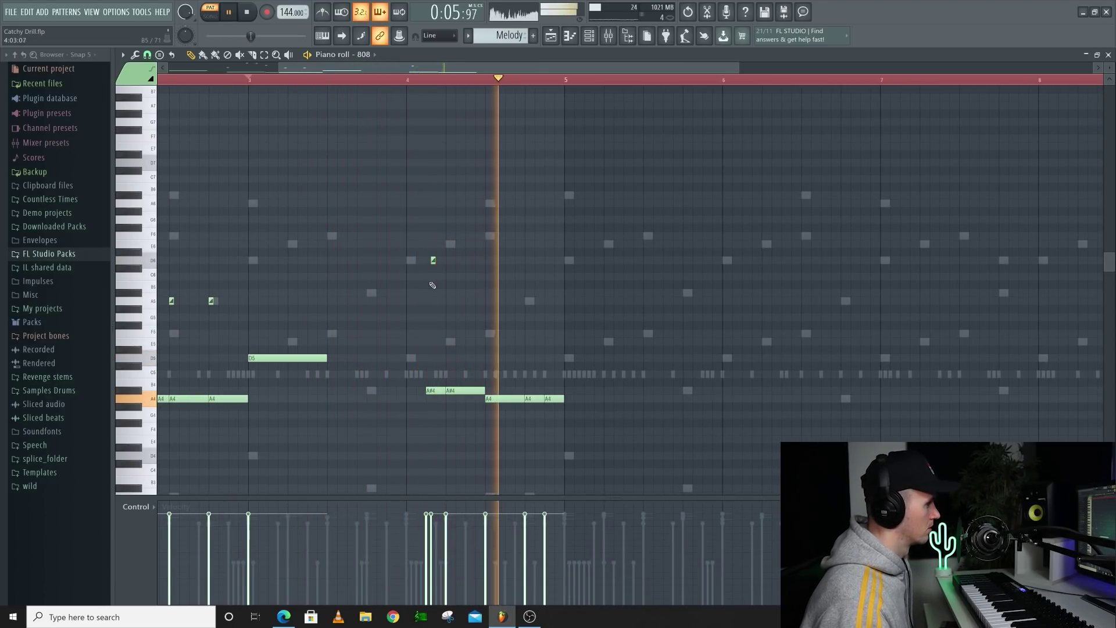
key("space")
- Add short 808 slide notes at A6 on 4:09 and A#5 on 4:15, playing bar 4 to check them
scroll(427, 260, "down", 2)
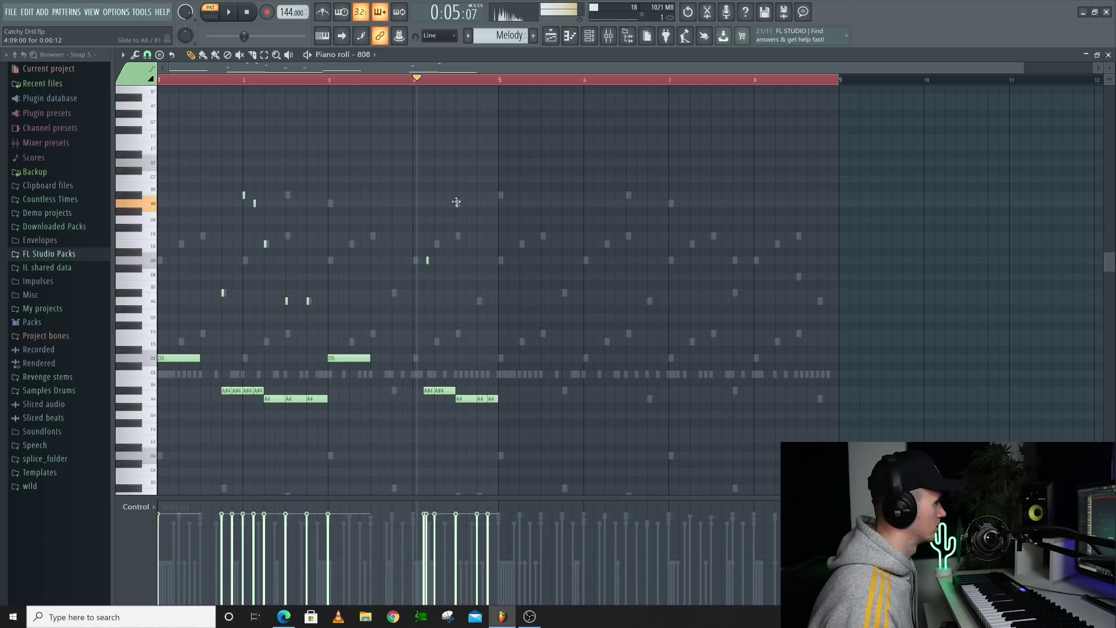
key("space")
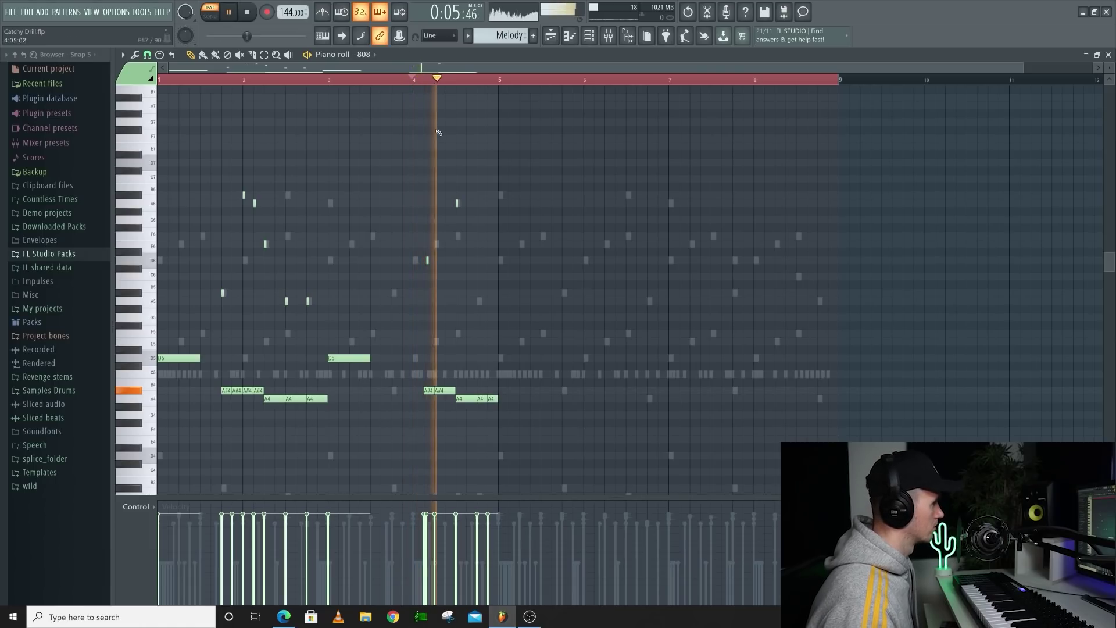
key("space")
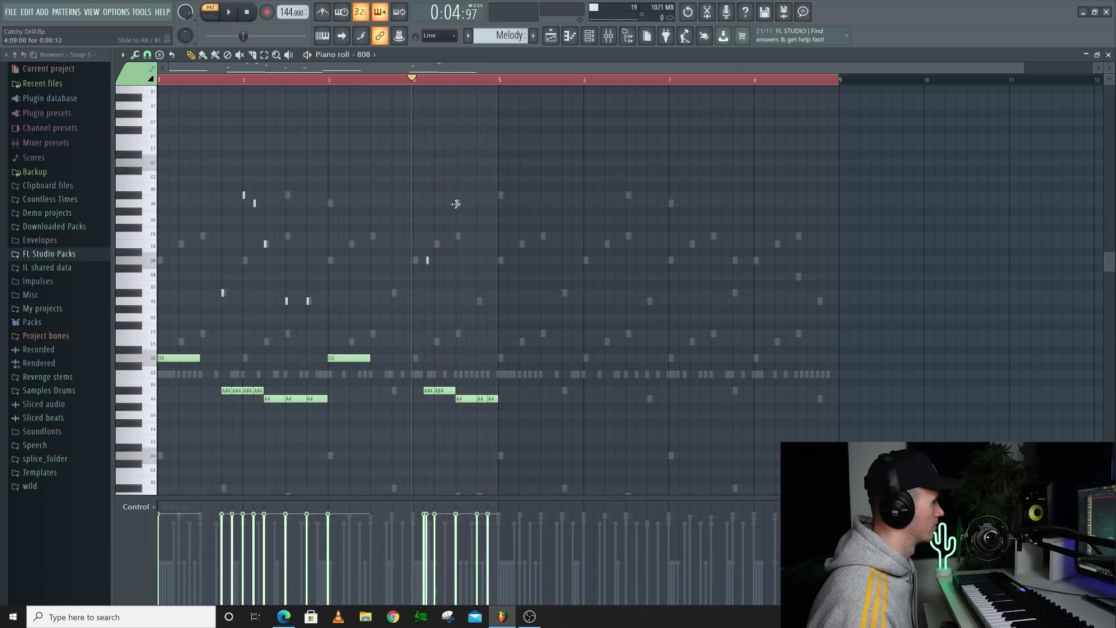
key("space")
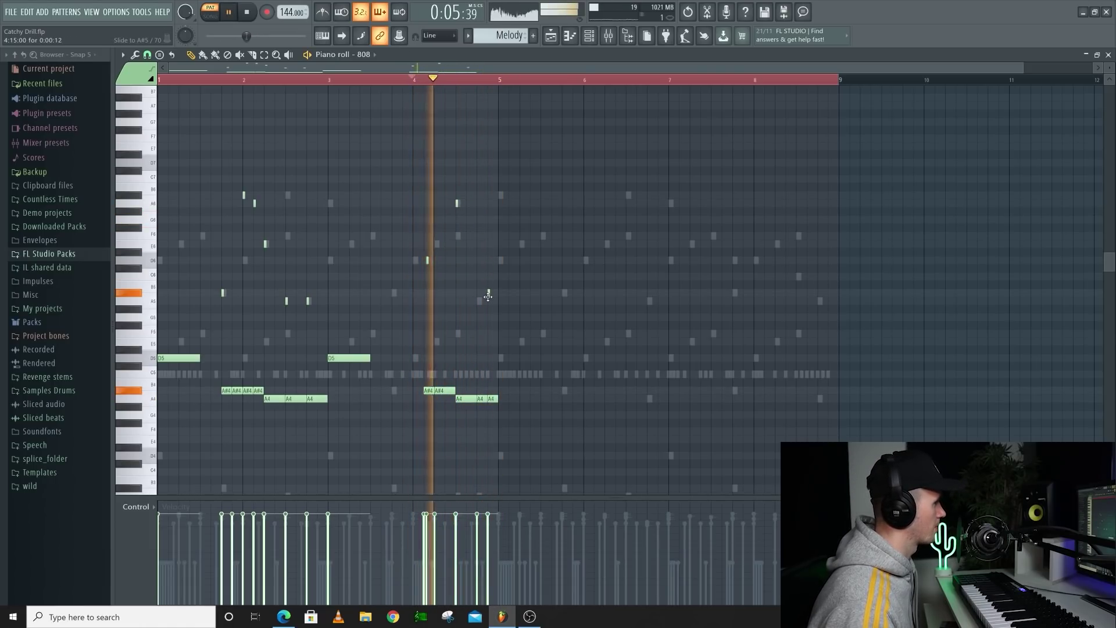
key("space")
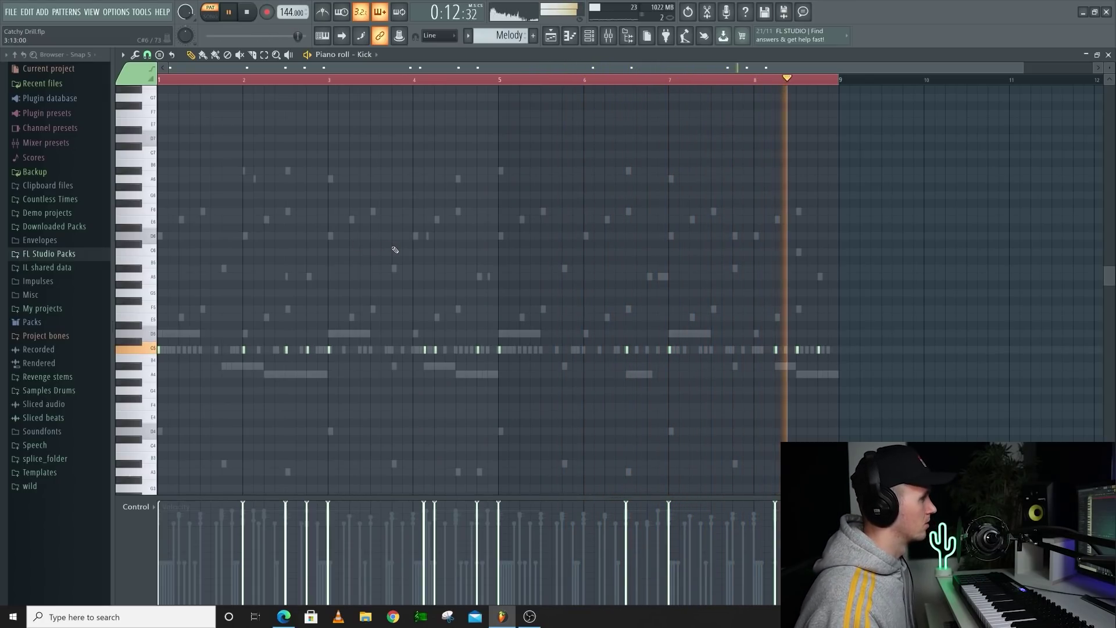
- Place two-step C5 Perc notes at 1:03 and 2:07, extend the percussion into bar 3, and set playback to start there
key("space")
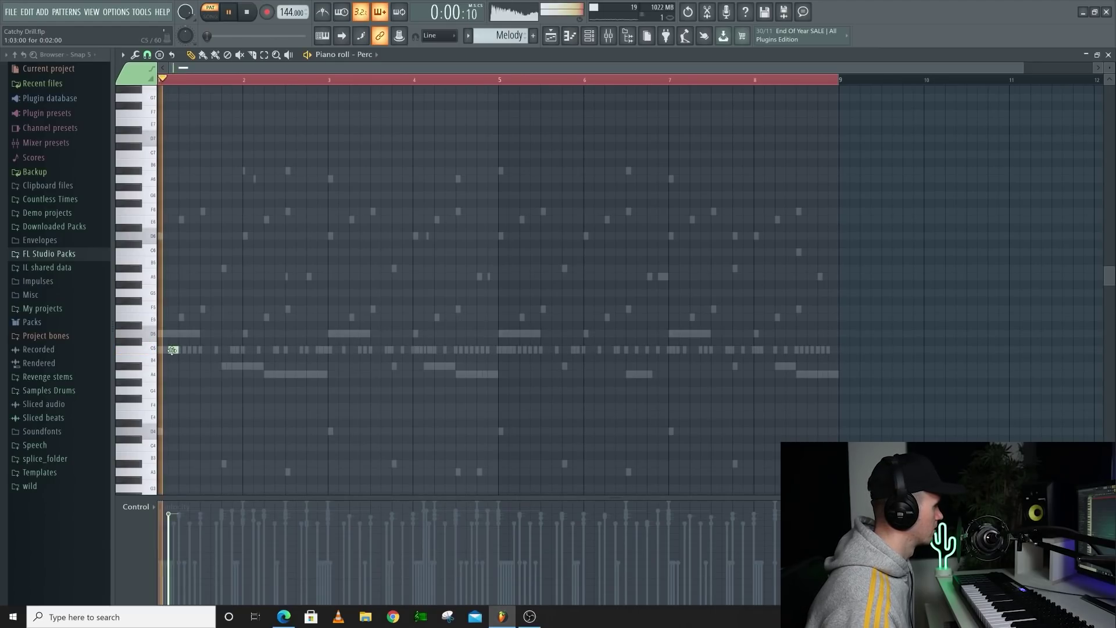
left_click(279, 351)
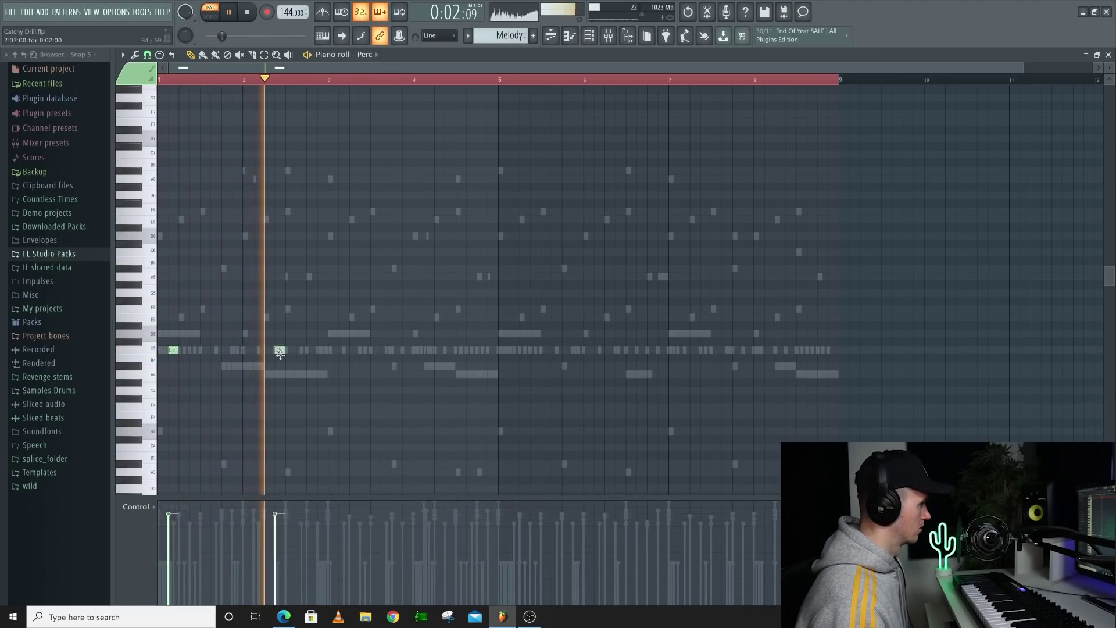
left_click_drag(279, 354, 365, 359)
key("space")
left_click(328, 81)
- Place F#4 Perc 2 notes across the eight-bar pattern and play it from the start
key("space")
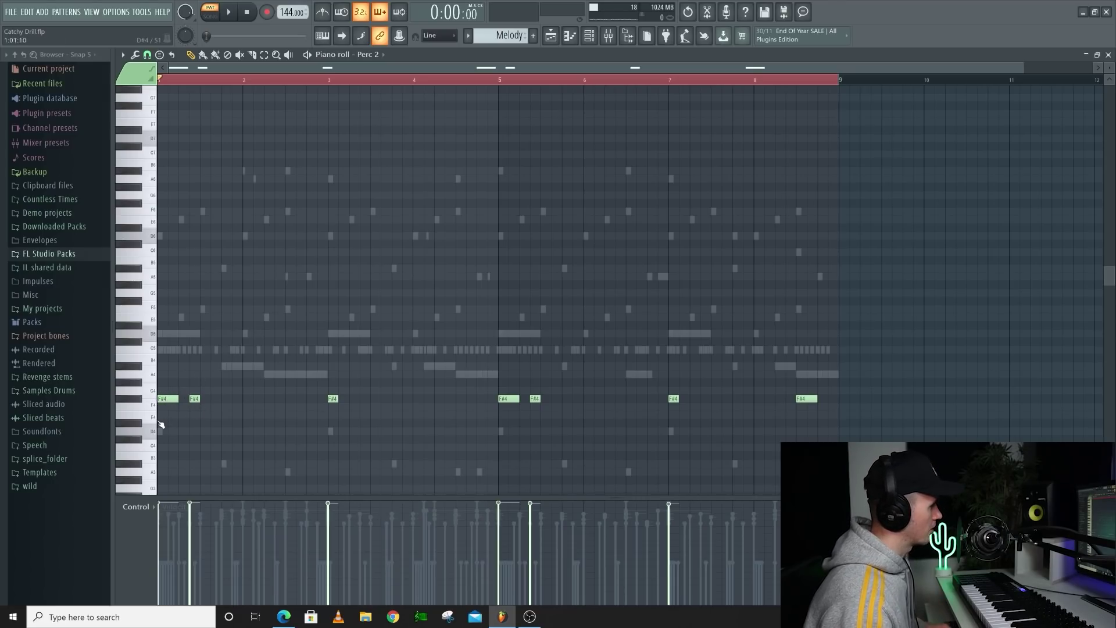
key("space")
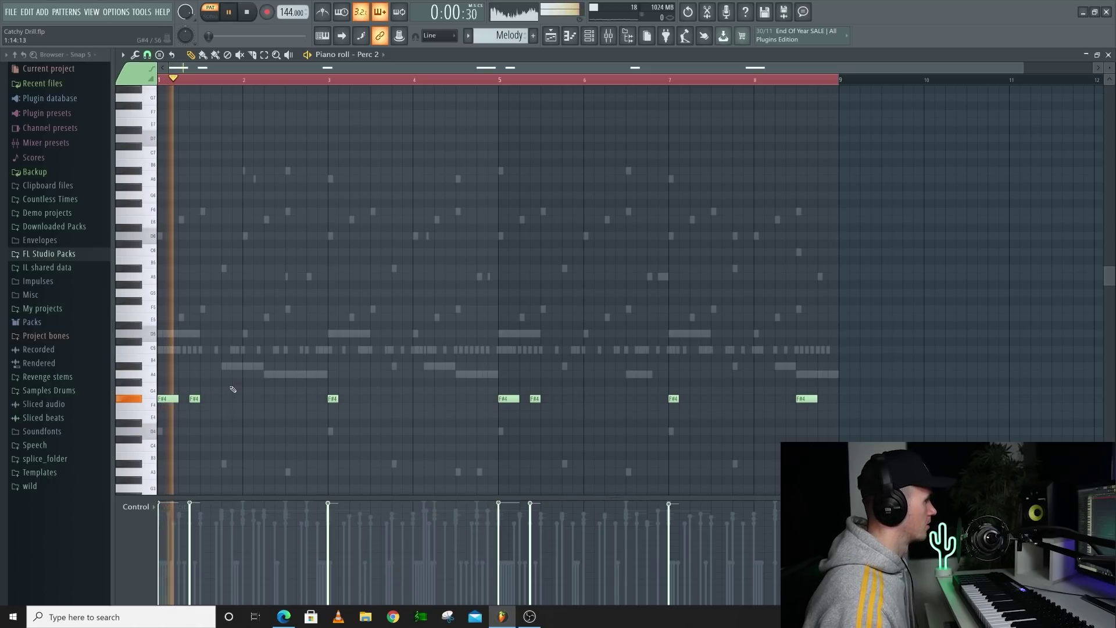